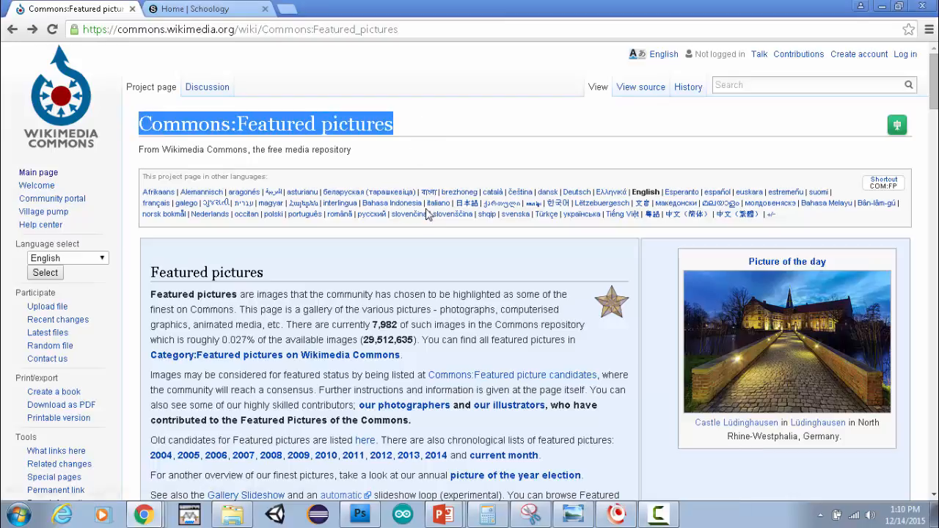
Browse the Commons featured pictures to the Autumn Red peaches photo in Food and drink and open its file details page
{"action": "scroll", "coordinate": [424, 208], "scroll_direction": "down", "scroll_amount": 2}
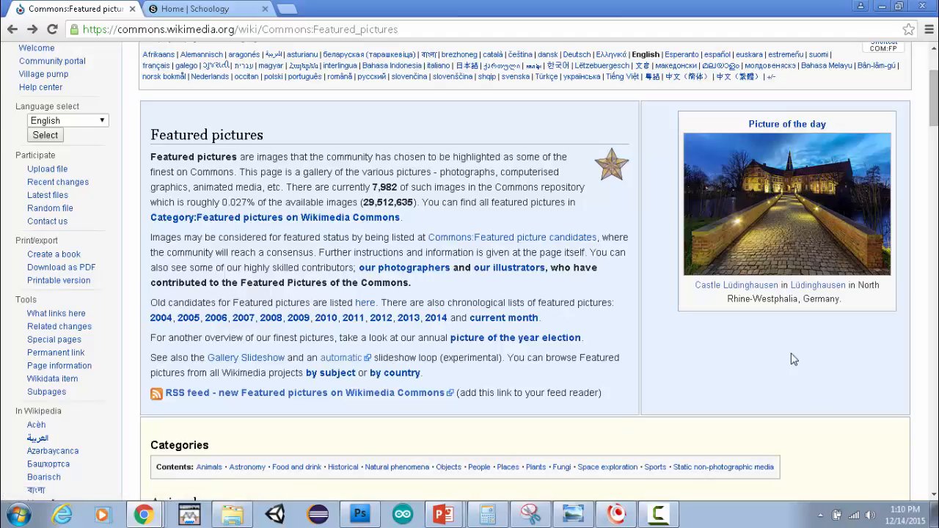
{"action": "scroll", "coordinate": [791, 356], "scroll_direction": "down", "scroll_amount": 5}
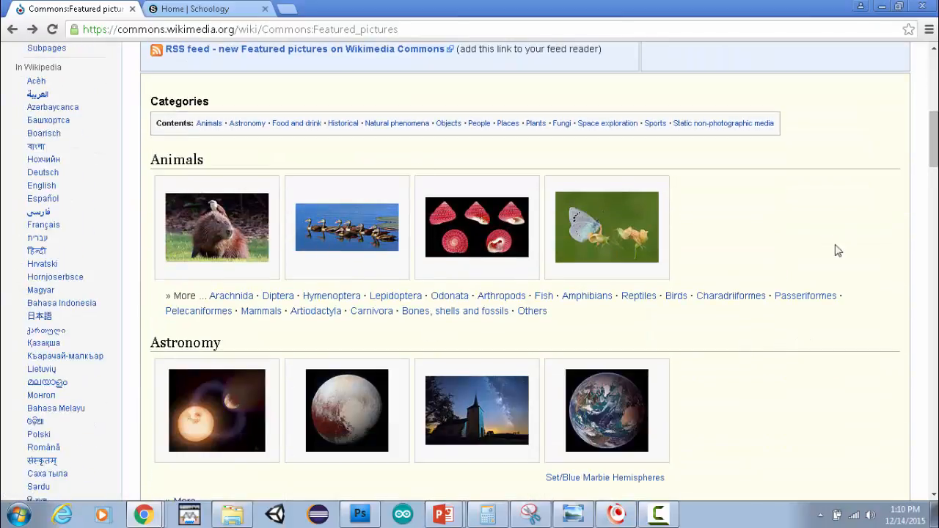
{"action": "scroll", "coordinate": [807, 301], "scroll_direction": "down", "scroll_amount": 4}
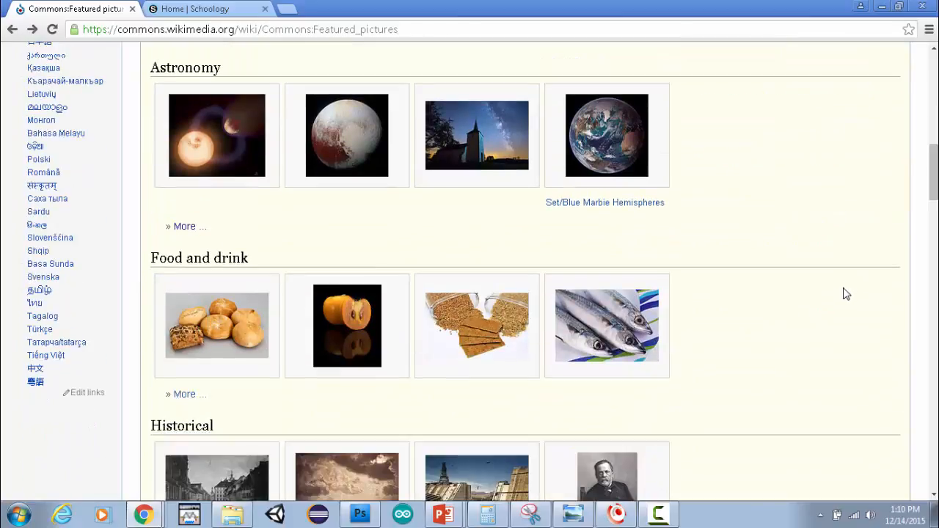
{"action": "scroll", "coordinate": [848, 292], "scroll_direction": "down", "scroll_amount": 3}
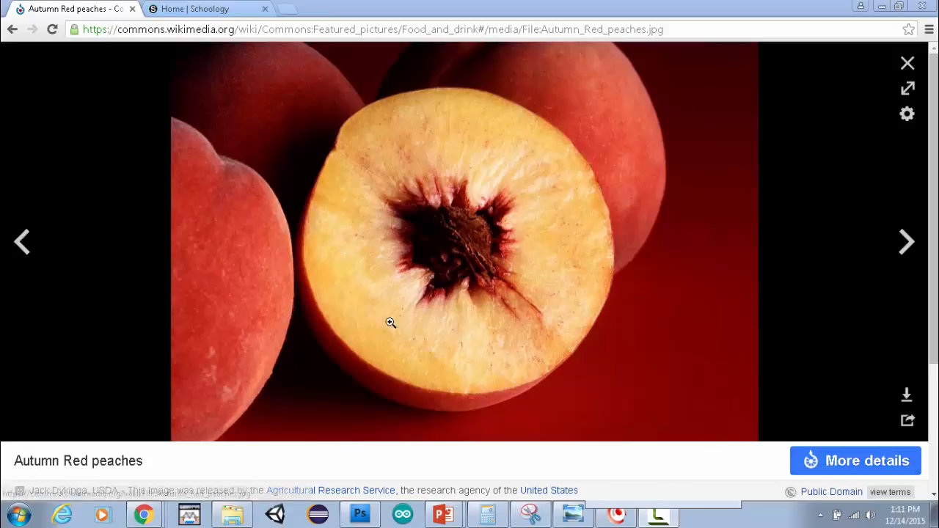
{"action": "left_click", "coordinate": [839, 463]}
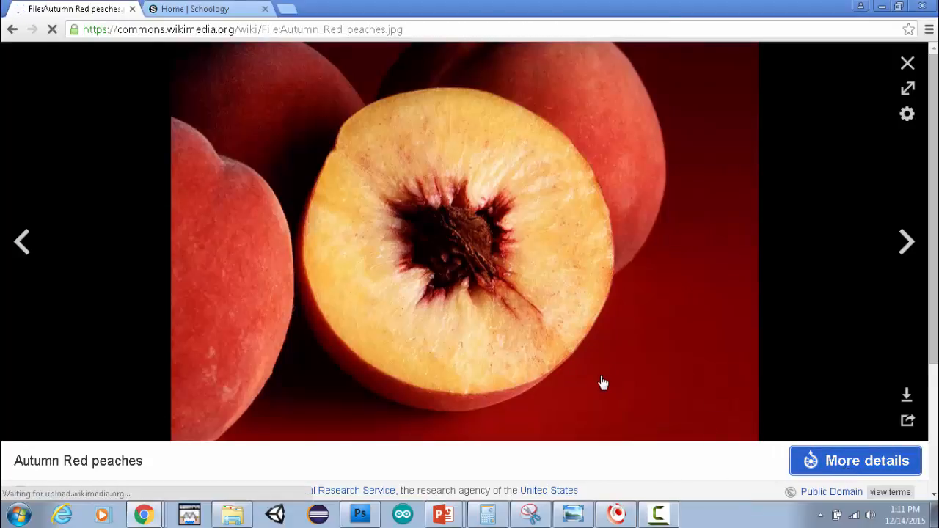
Open the 320 × 218 pixels version of the peach photo and copy the image
{"action": "scroll", "coordinate": [589, 339], "scroll_direction": "down", "scroll_amount": 1}
{"action": "scroll", "coordinate": [589, 339], "scroll_direction": "down", "scroll_amount": 2}
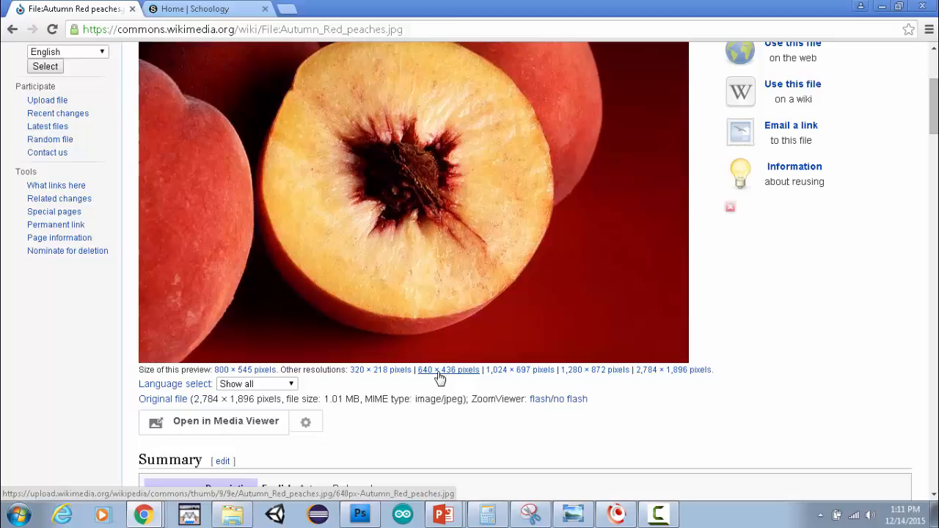
{"action": "left_click", "coordinate": [379, 376]}
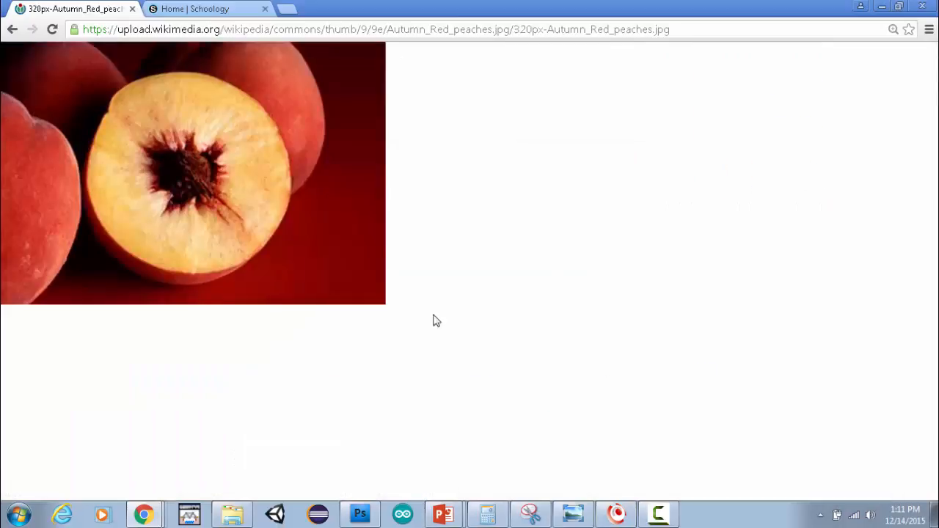
{"action": "right_click", "coordinate": [112, 139]}
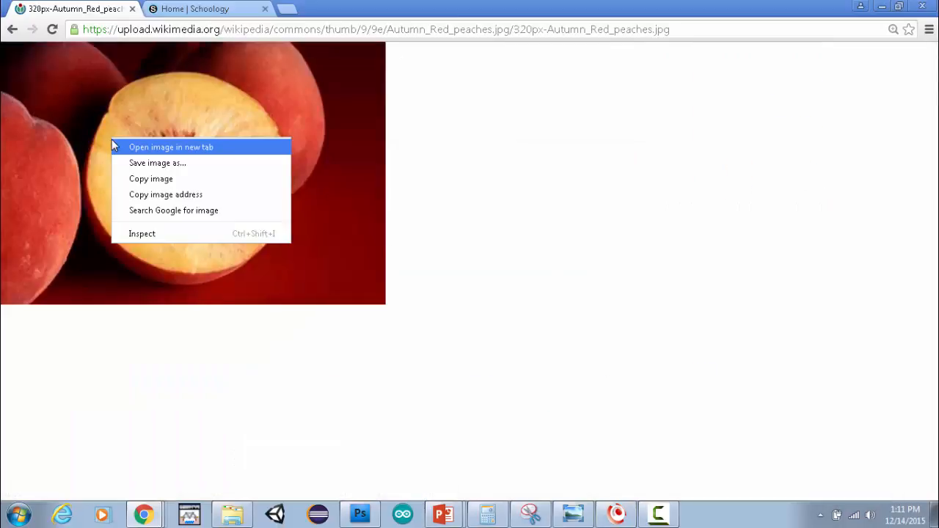
{"action": "left_click", "coordinate": [152, 179]}
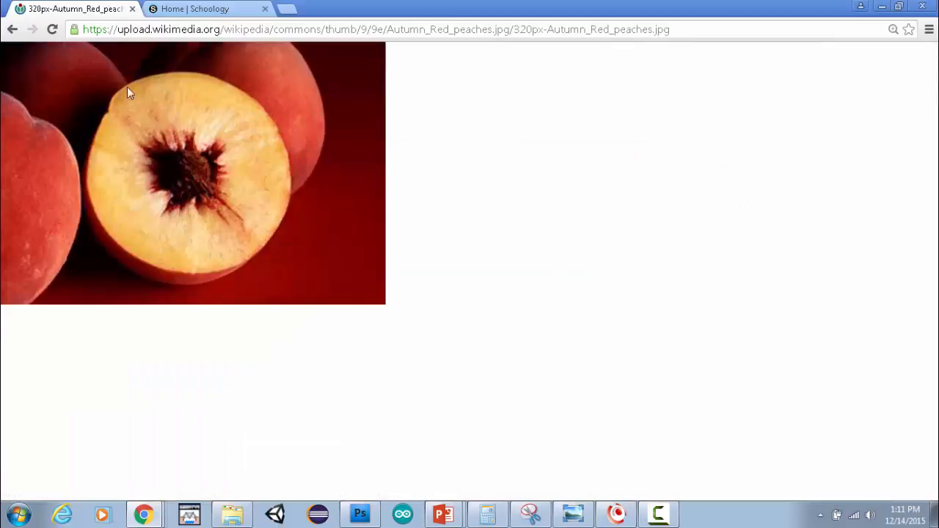
Switch to Photoshop and create a new document with the Web preset at 1280 x 1024
{"action": "left_click", "coordinate": [363, 515]}
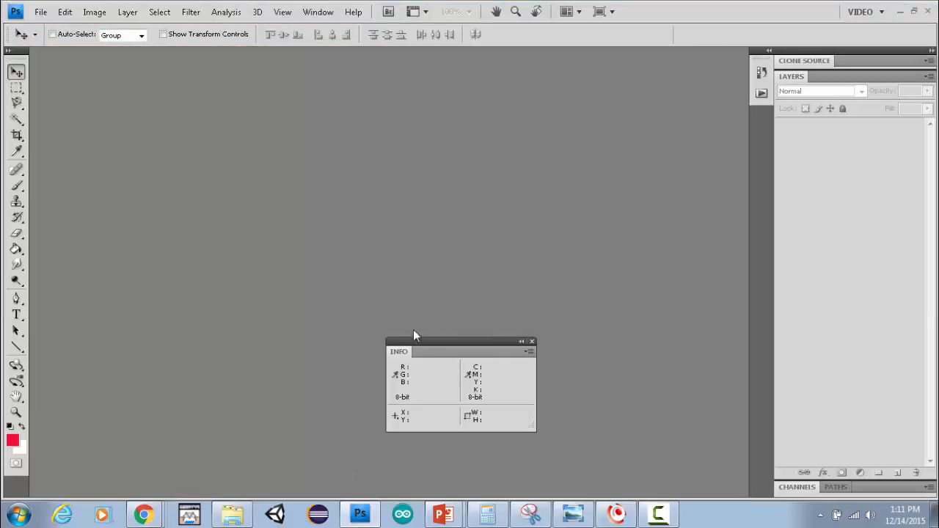
{"action": "key", "text": "alt+Tab"}
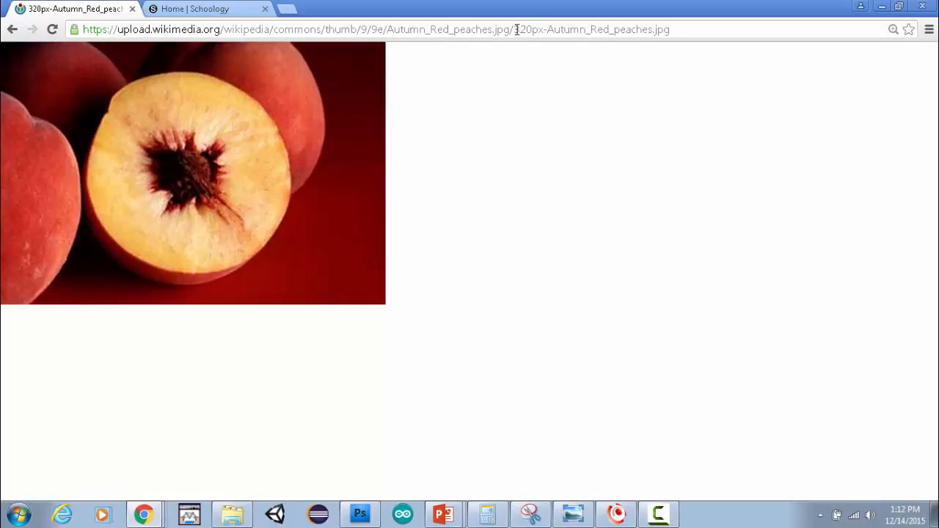
{"action": "left_click", "coordinate": [359, 514]}
{"action": "left_click", "coordinate": [42, 13]}
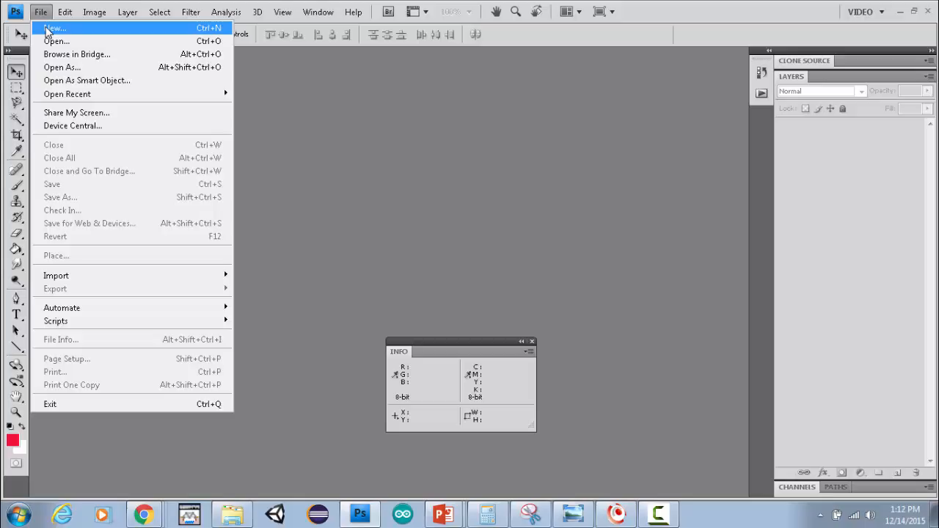
{"action": "left_click", "coordinate": [47, 29]}
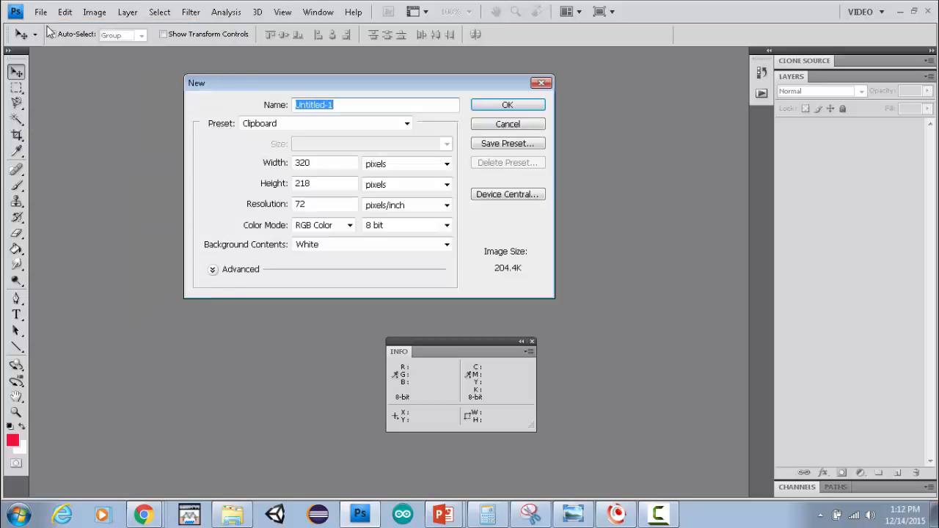
{"action": "left_click", "coordinate": [406, 124]}
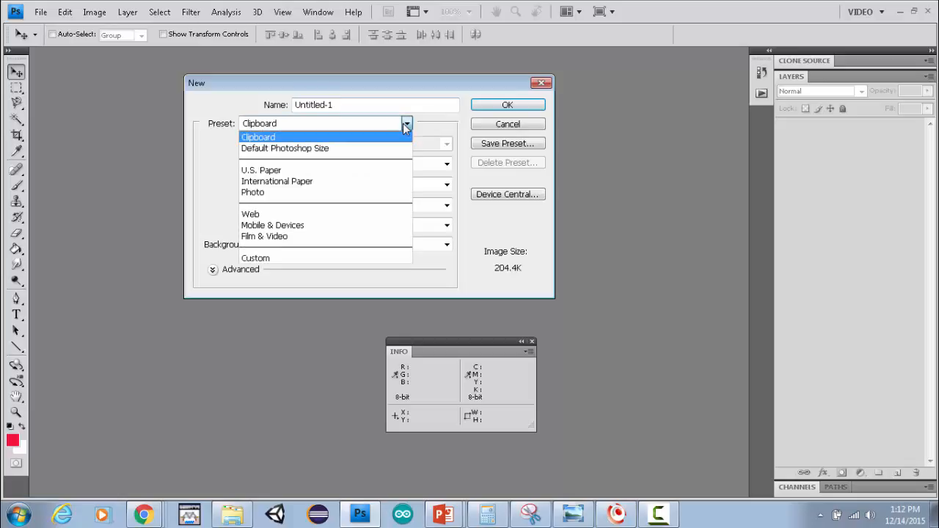
{"action": "left_click", "coordinate": [348, 214]}
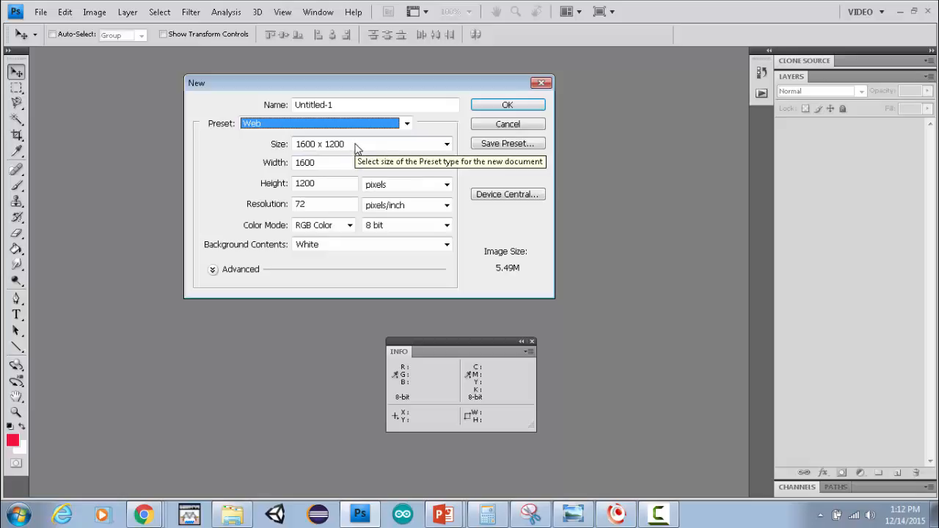
{"action": "left_click", "coordinate": [446, 145]}
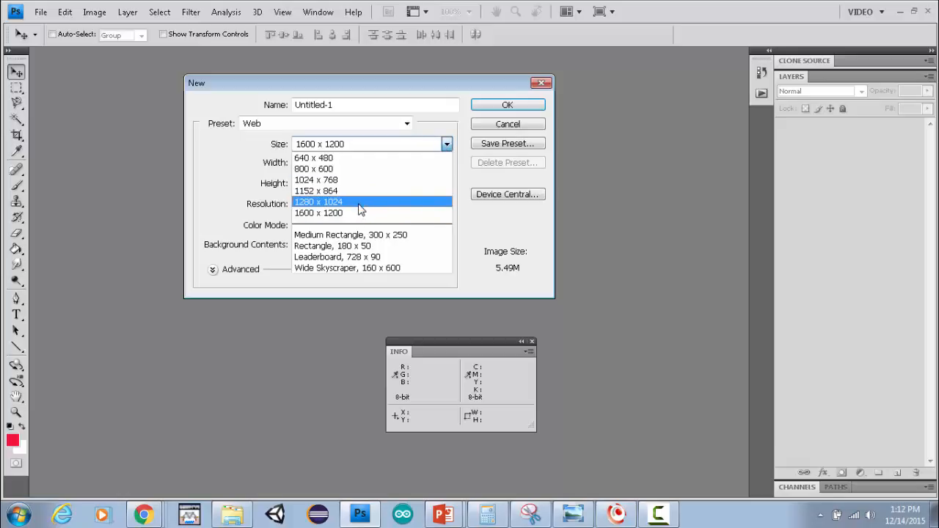
{"action": "left_click", "coordinate": [315, 203]}
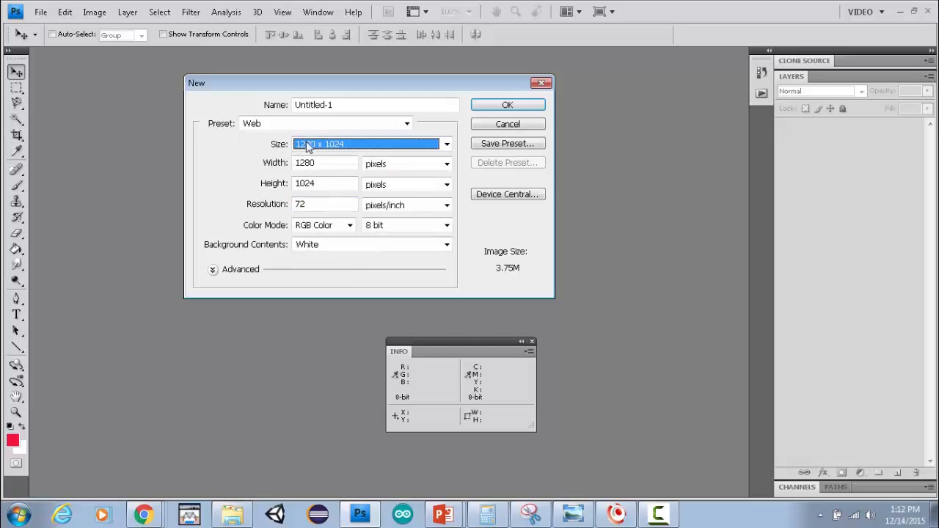
{"action": "left_click", "coordinate": [485, 105]}
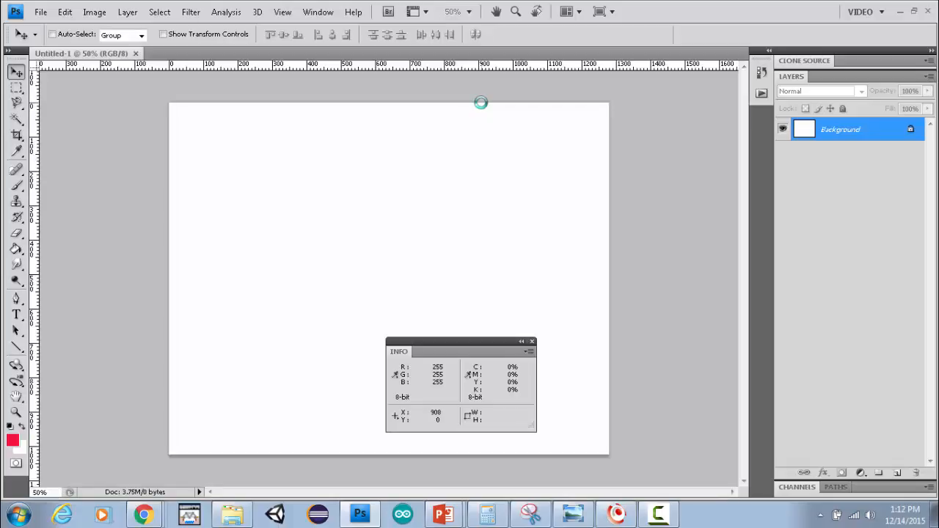
Paste the copied peach photo into the document and move it to the upper-left area of the canvas
{"action": "left_click", "coordinate": [66, 13]}
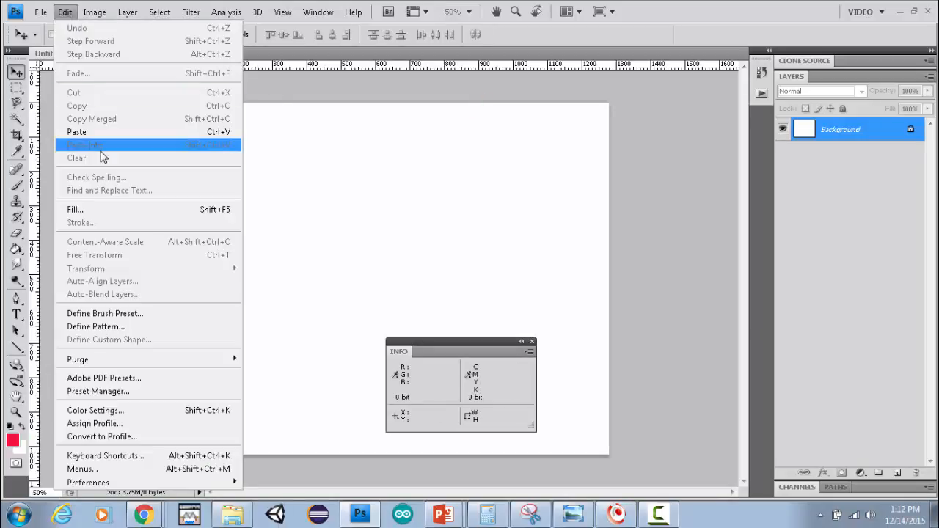
{"action": "left_click", "coordinate": [98, 132]}
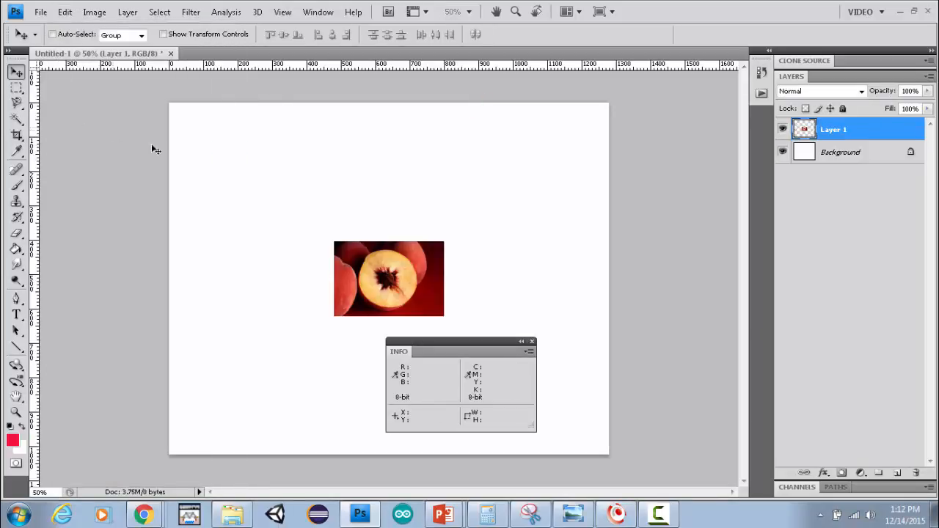
{"action": "left_click_drag", "start_coordinate": [382, 267], "coordinate": [282, 197]}
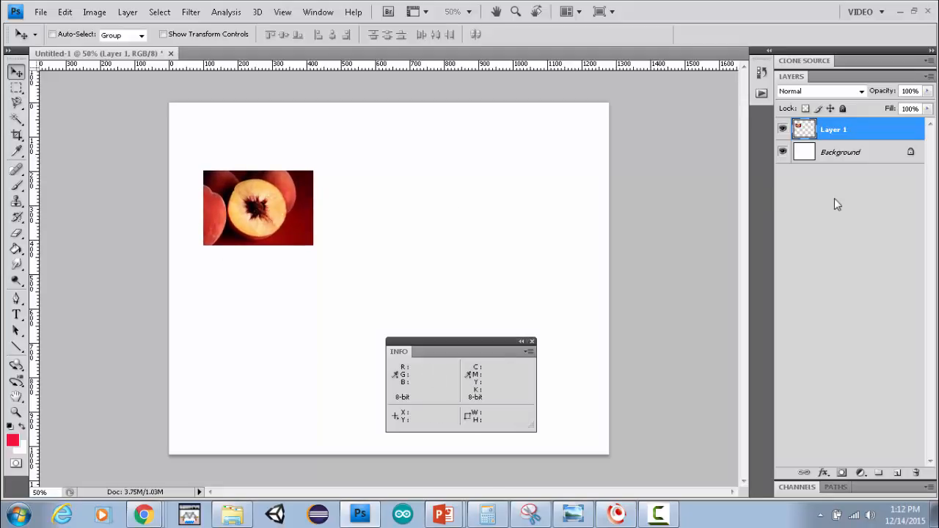
Duplicate the peach photo layer twice, keeping the default names Layer 1 copy and Layer 1 copy 2
{"action": "right_click", "coordinate": [842, 140]}
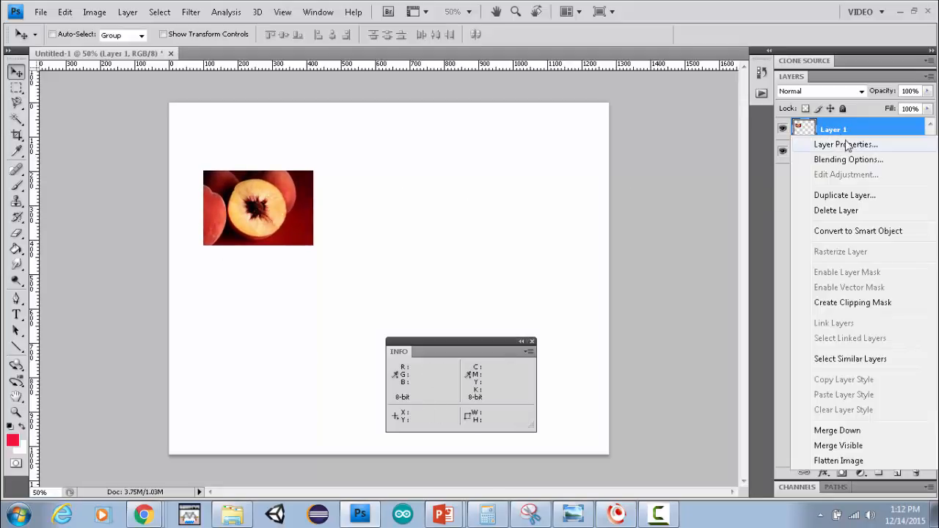
{"action": "left_click", "coordinate": [846, 197]}
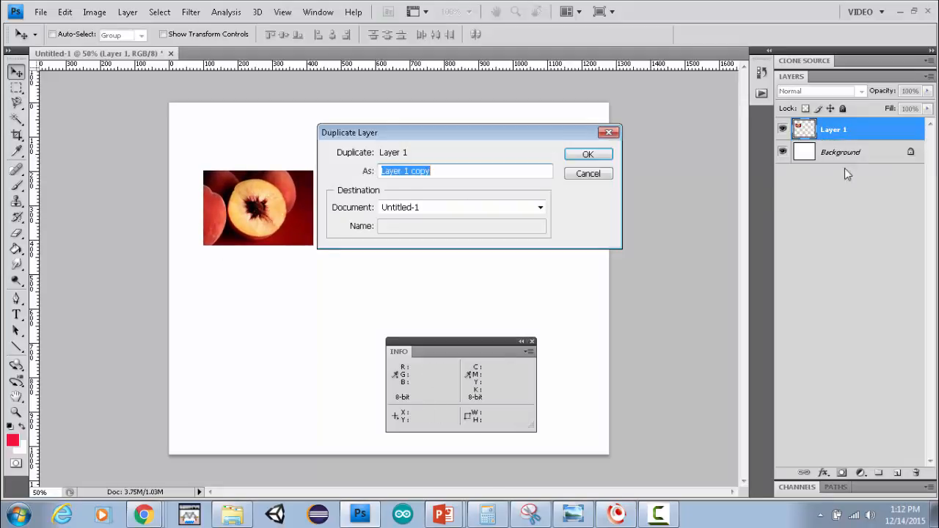
{"action": "left_click", "coordinate": [595, 155]}
{"action": "right_click", "coordinate": [843, 131]}
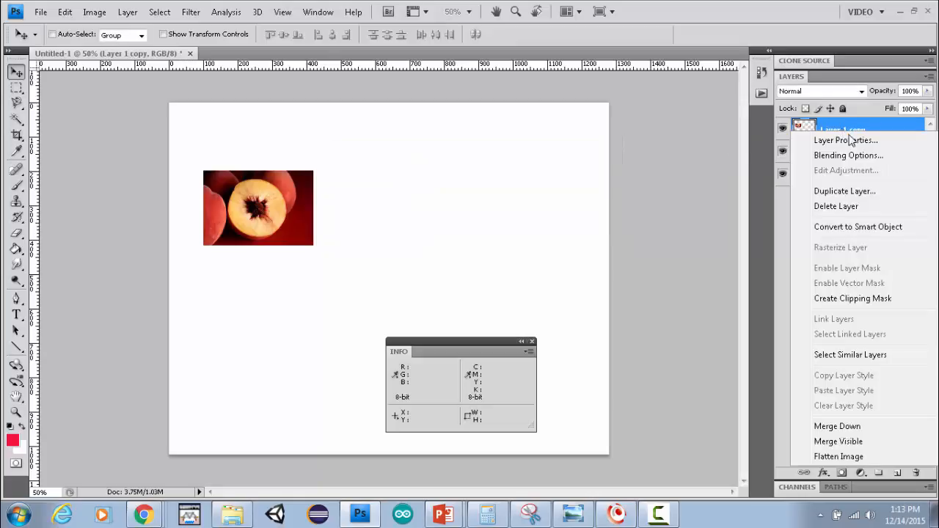
{"action": "left_click", "coordinate": [845, 191]}
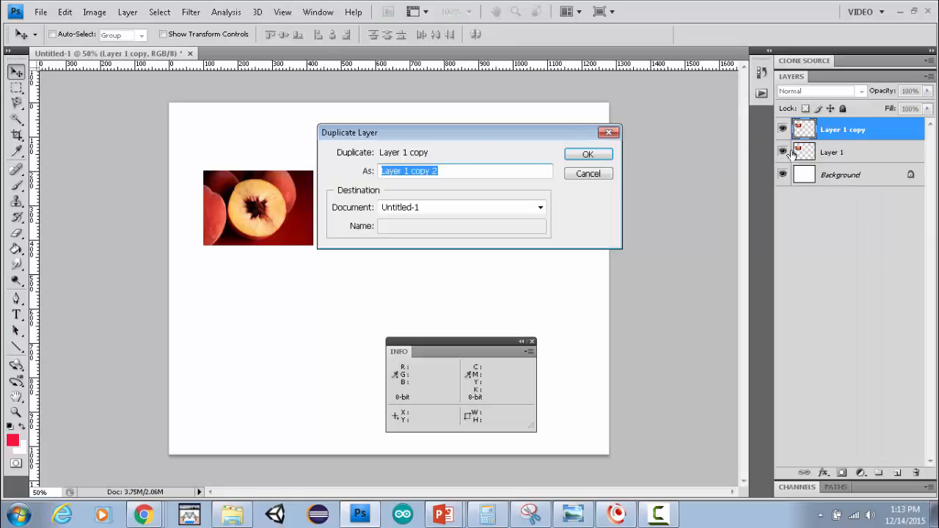
{"action": "left_click", "coordinate": [591, 156]}
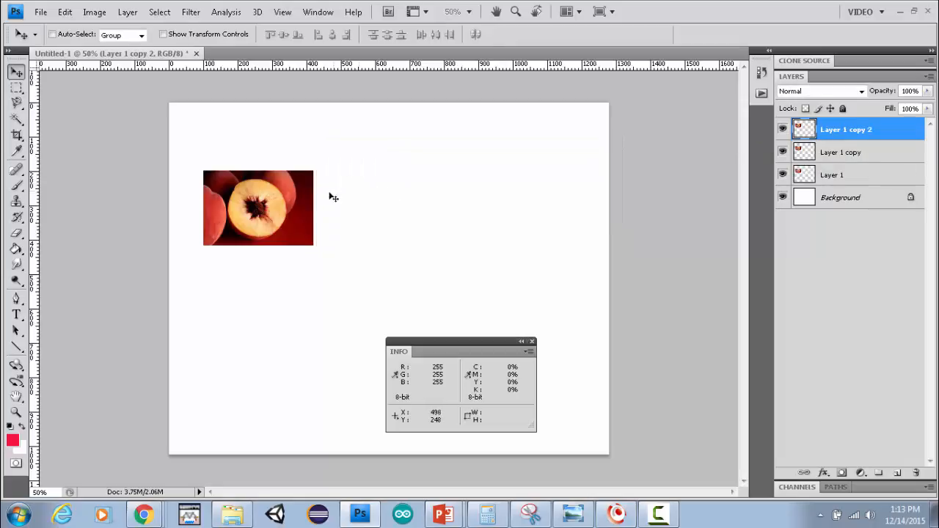
Arrange the two copied peach photos in a horizontal row beside the original and move the Info panel lower, away from the photos
{"action": "left_click_drag", "start_coordinate": [293, 211], "coordinate": [410, 210]}
{"action": "left_click_drag", "start_coordinate": [293, 210], "coordinate": [389, 210]}
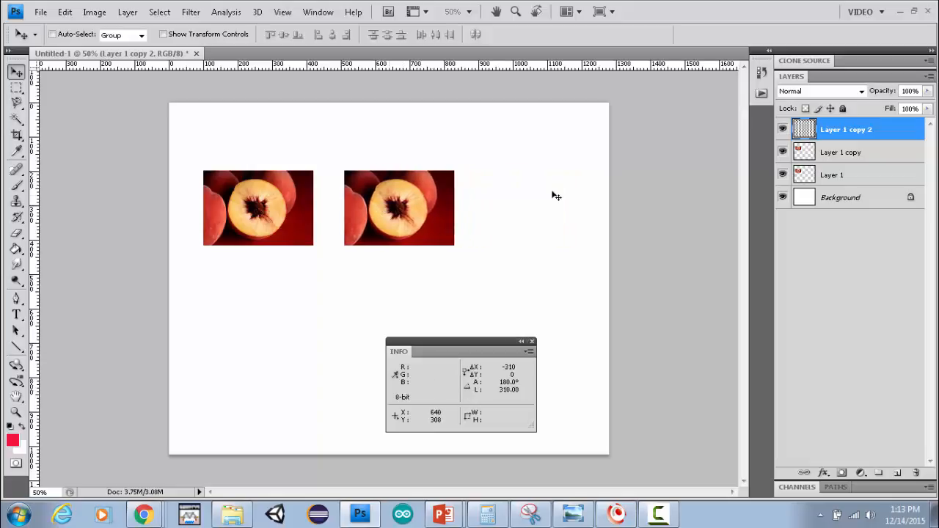
{"action": "left_click", "coordinate": [857, 153]}
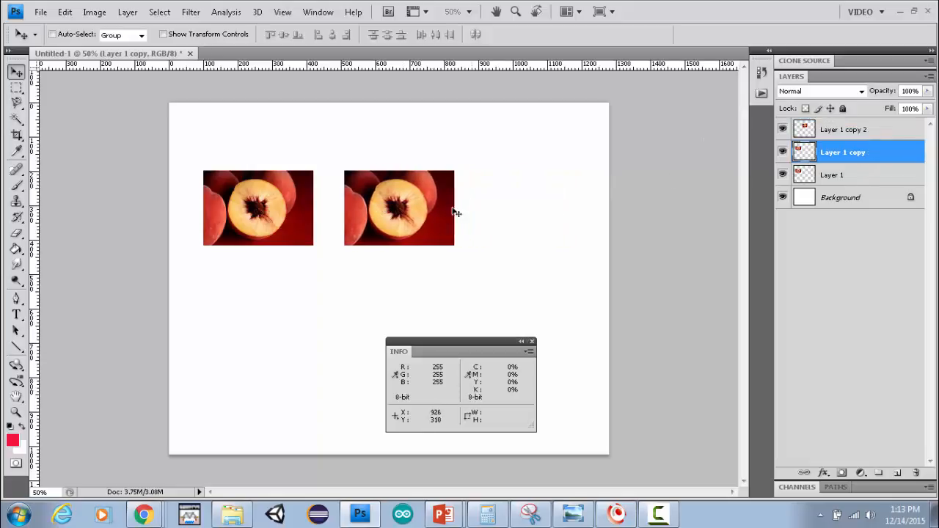
{"action": "left_click_drag", "start_coordinate": [419, 210], "coordinate": [509, 210]}
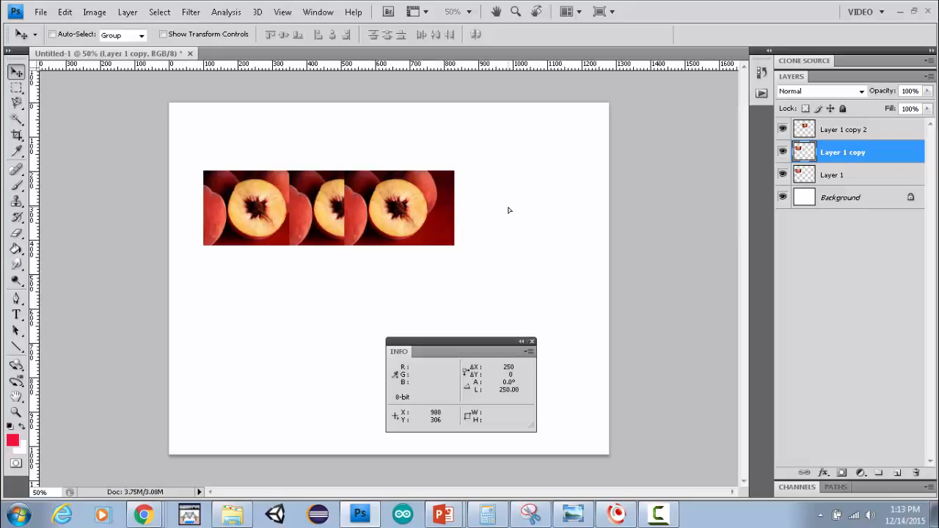
{"action": "left_click", "coordinate": [844, 130]}
{"action": "left_click_drag", "start_coordinate": [411, 201], "coordinate": [541, 195]}
{"action": "left_click", "coordinate": [806, 157]}
{"action": "left_click_drag", "start_coordinate": [361, 199], "coordinate": [407, 199]}
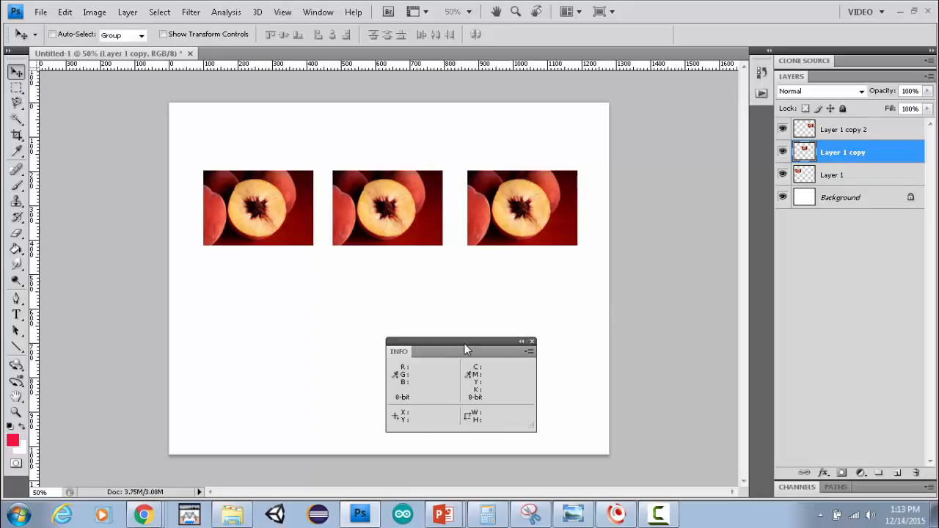
{"action": "left_click_drag", "start_coordinate": [464, 345], "coordinate": [447, 411]}
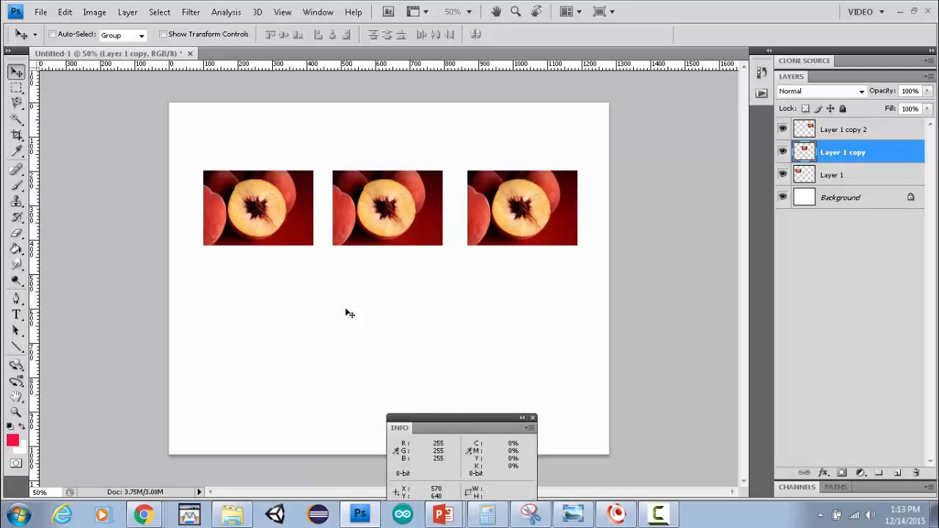
Review the document's width and height in the Canvas Size settings and cancel
{"action": "left_click", "coordinate": [130, 13]}
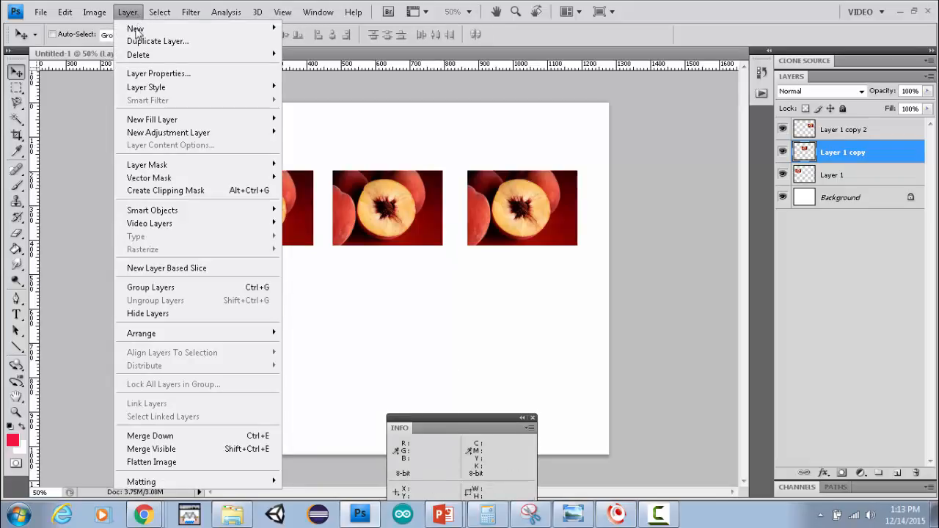
{"action": "mouse_move", "coordinate": [88, 17]}
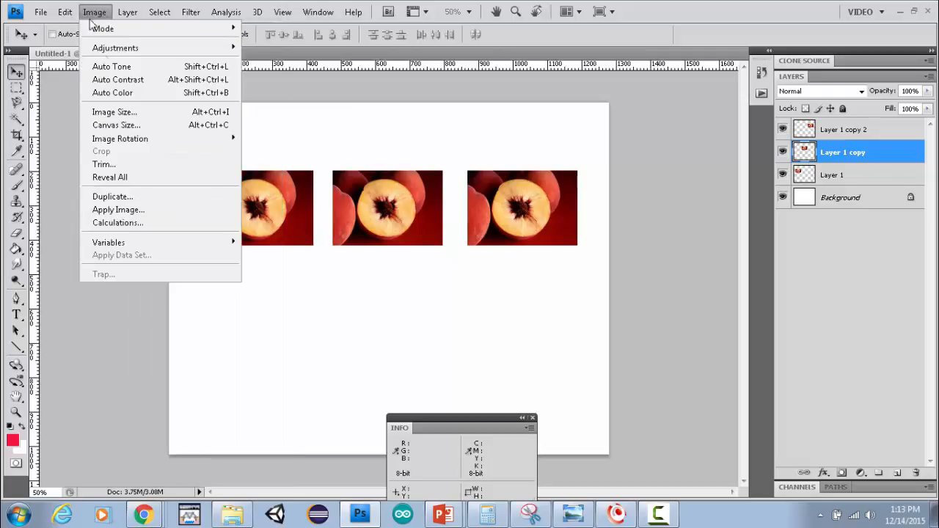
{"action": "left_click", "coordinate": [130, 126]}
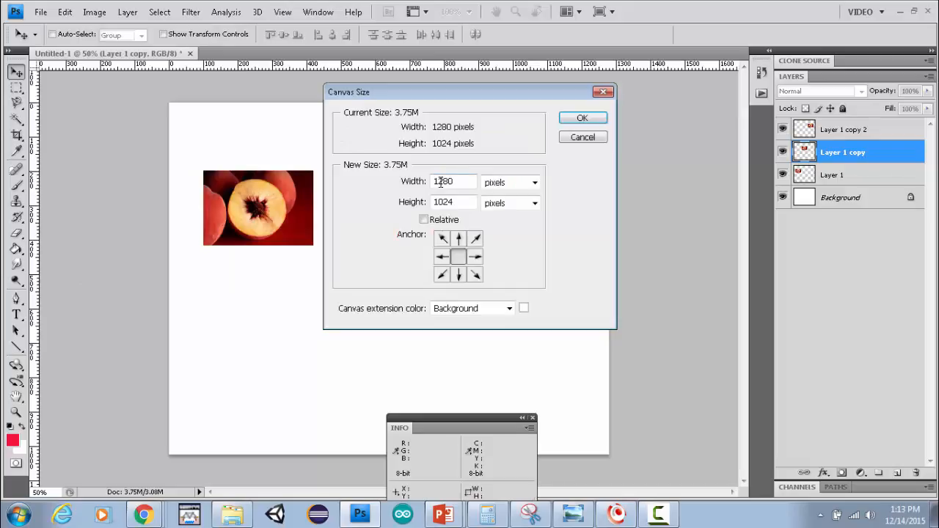
{"action": "left_click", "coordinate": [593, 145]}
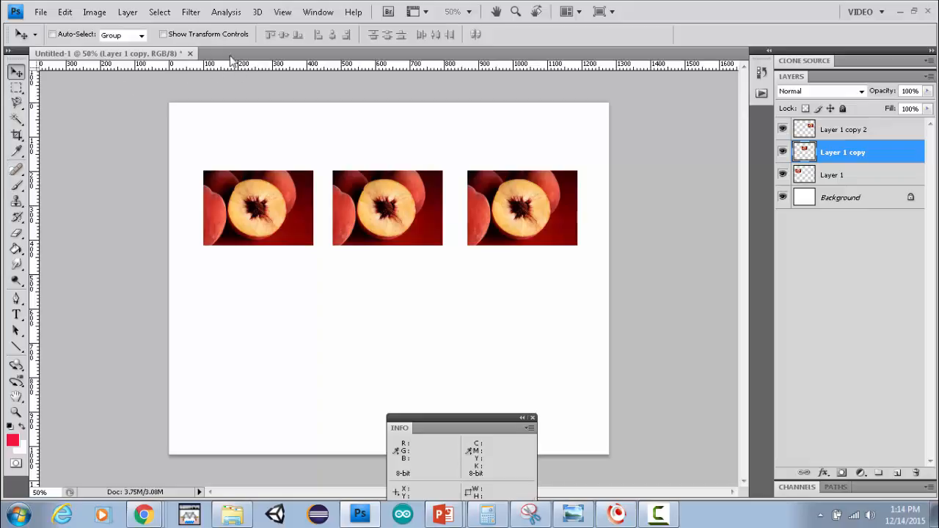
Review the available ruler units in the Units & Rulers preferences and keep the rulers set to pixels
{"action": "left_click", "coordinate": [281, 12]}
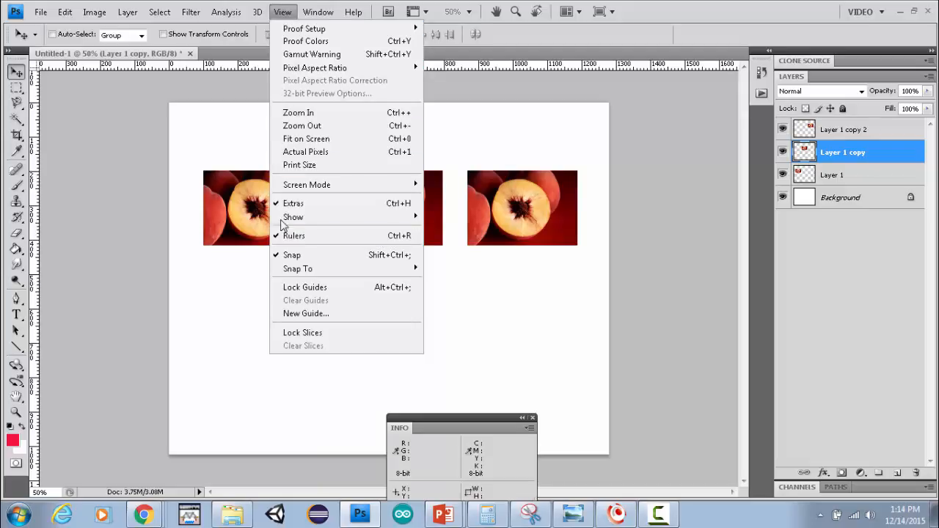
{"action": "left_click", "coordinate": [225, 71]}
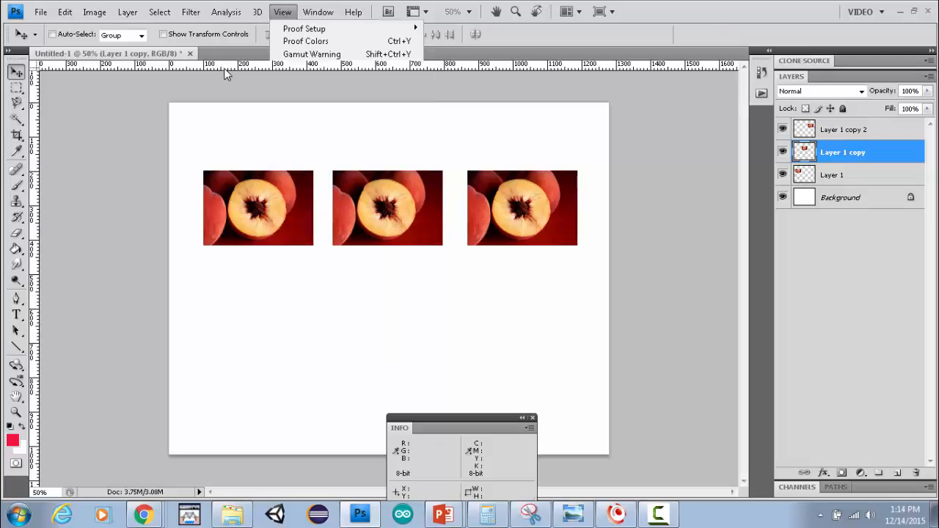
{"action": "double_click", "coordinate": [225, 70]}
{"action": "left_click", "coordinate": [435, 107]}
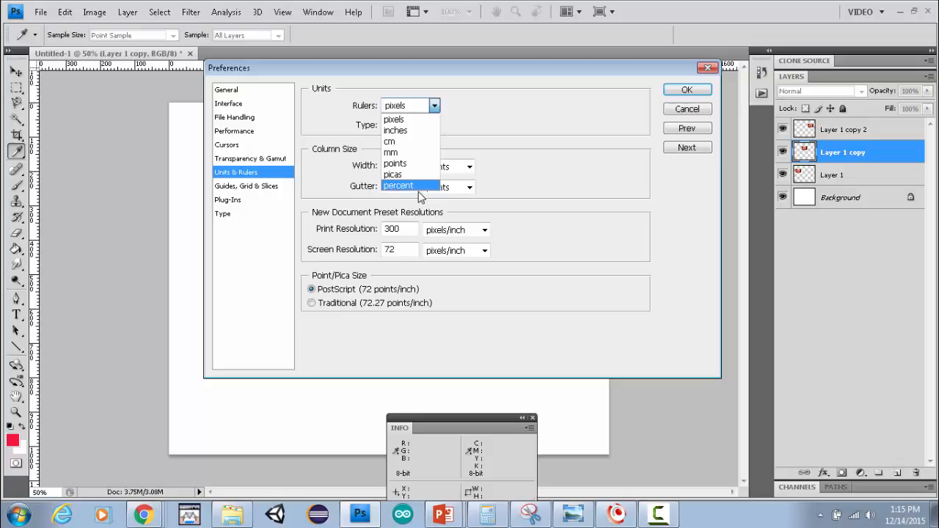
{"action": "left_click", "coordinate": [411, 120]}
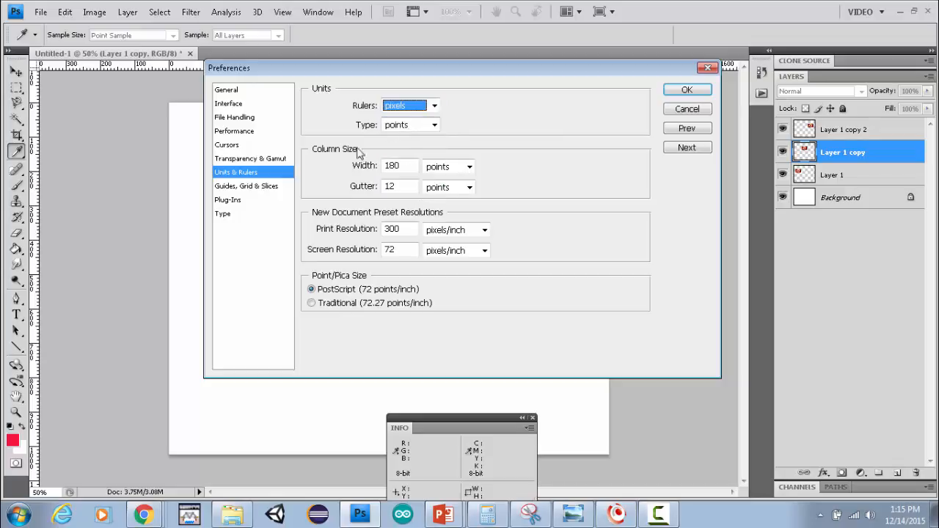
{"action": "left_click", "coordinate": [683, 92]}
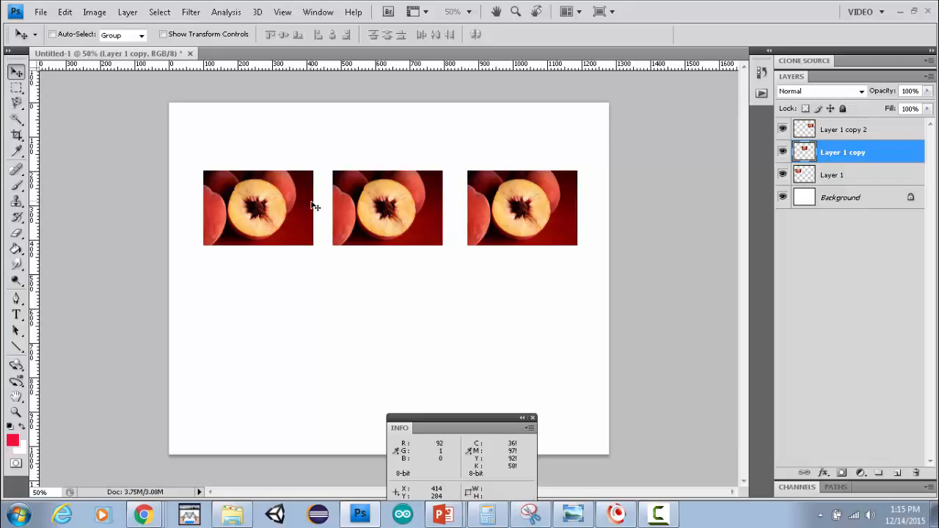
Add a vertical guide from the ruler and line it up with the right edge of the first peach photo
{"action": "left_click", "coordinate": [16, 412]}
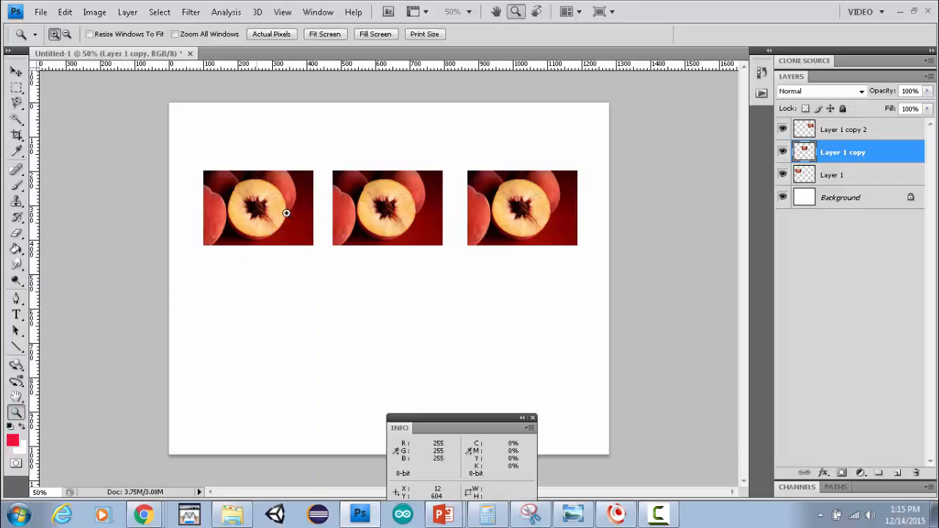
{"action": "left_click", "coordinate": [321, 190]}
{"action": "left_click", "coordinate": [293, 182]}
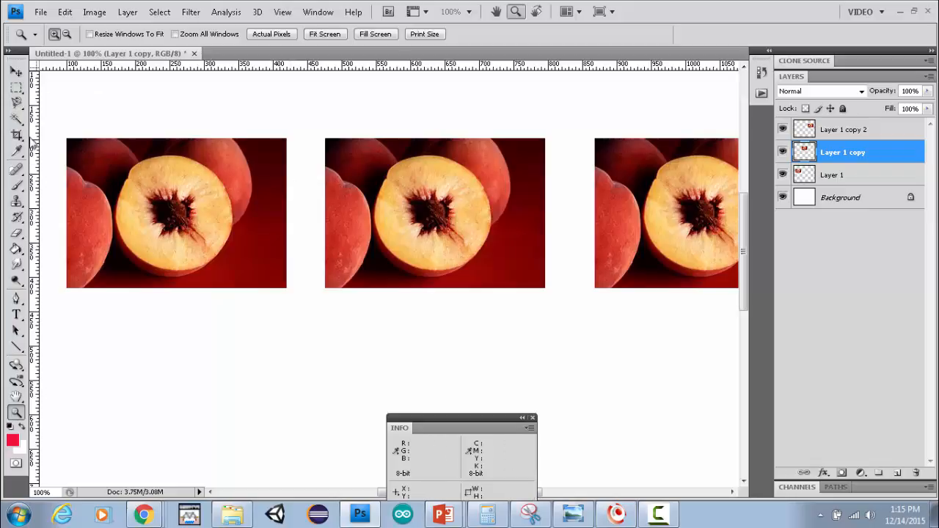
{"action": "left_click", "coordinate": [17, 72]}
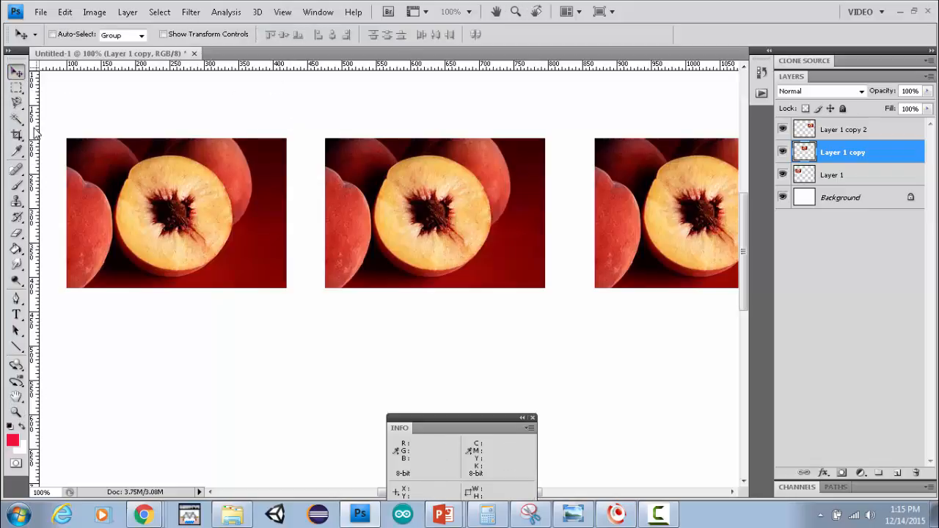
{"action": "left_click_drag", "start_coordinate": [33, 130], "coordinate": [286, 164]}
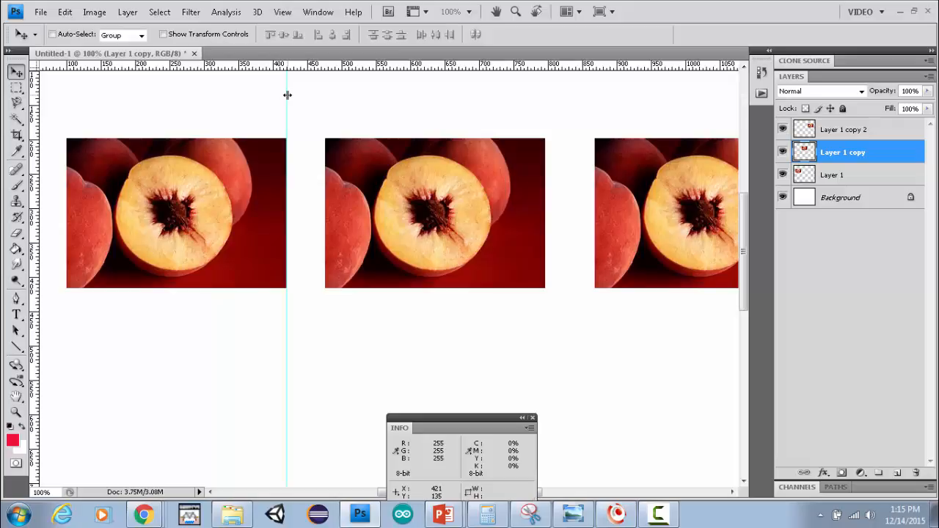
{"action": "mouse_move", "coordinate": [287, 95]}
{"action": "left_mouse_down"}
{"action": "mouse_move", "coordinate": [296, 96]}
{"action": "mouse_move", "coordinate": [285, 101]}
{"action": "left_mouse_up"}
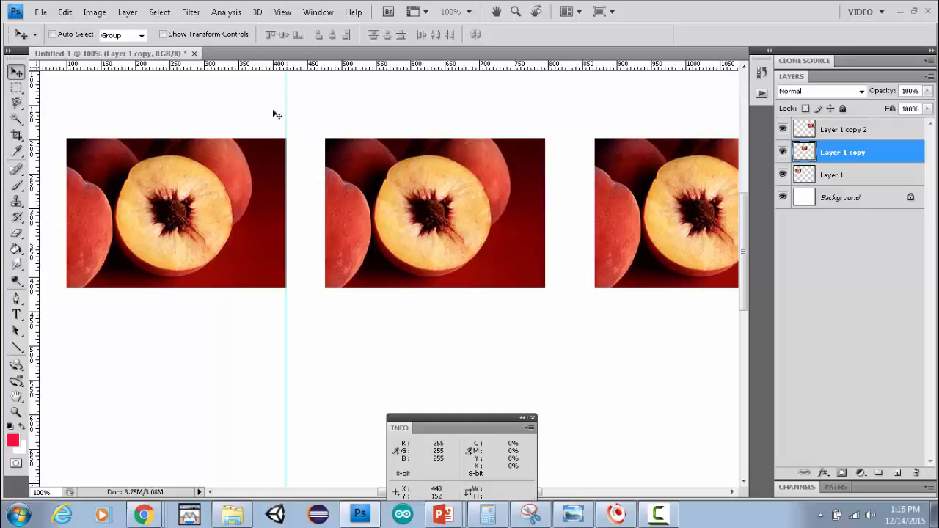
Preview the document as PNG-24 in Save for Web & Devices and cancel without saving
{"action": "left_click", "coordinate": [40, 12]}
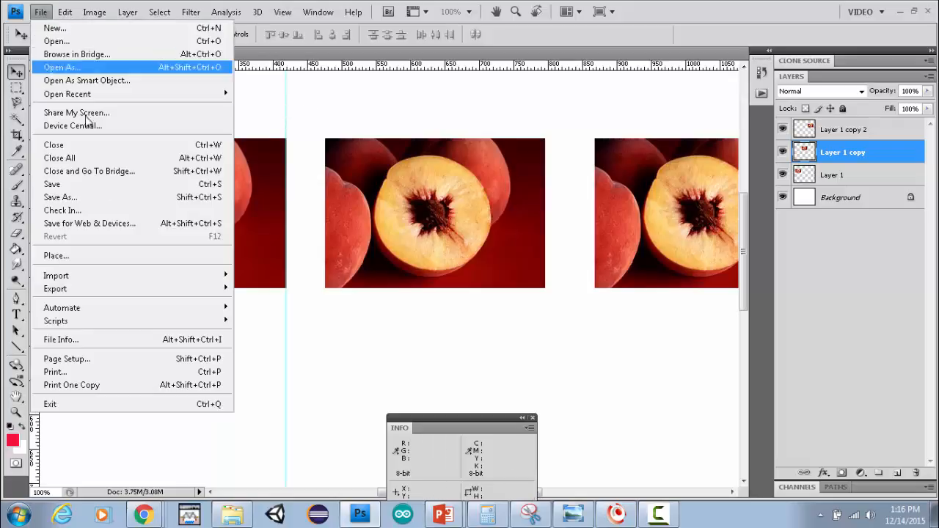
{"action": "left_click", "coordinate": [125, 226]}
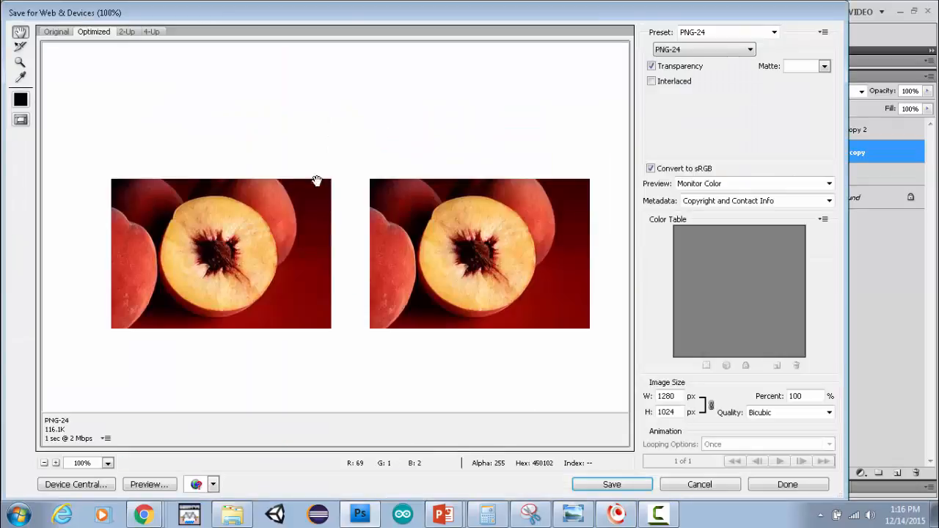
{"action": "left_click_drag", "start_coordinate": [431, 263], "coordinate": [441, 288]}
{"action": "left_click", "coordinate": [697, 486]}
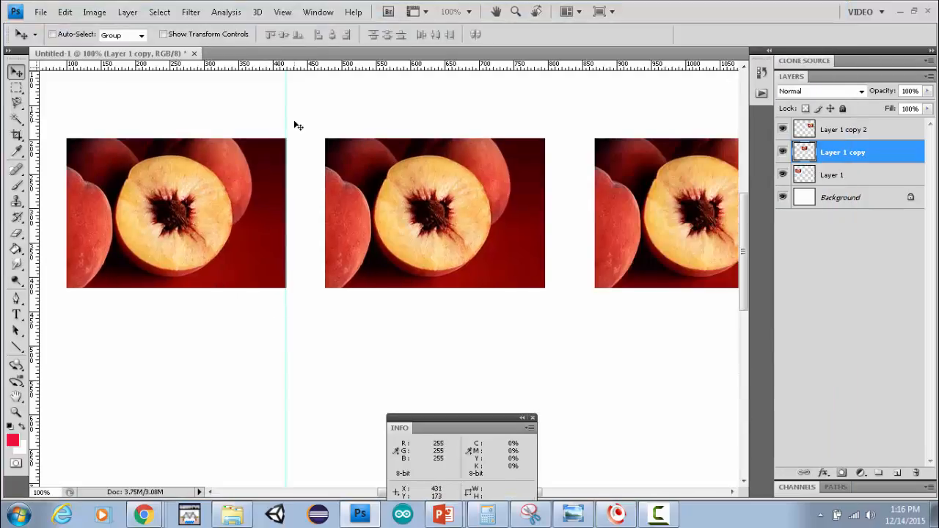
Move the Info panel up over the middle peach photo so its coordinates are fully readable
{"action": "left_click", "coordinate": [282, 13]}
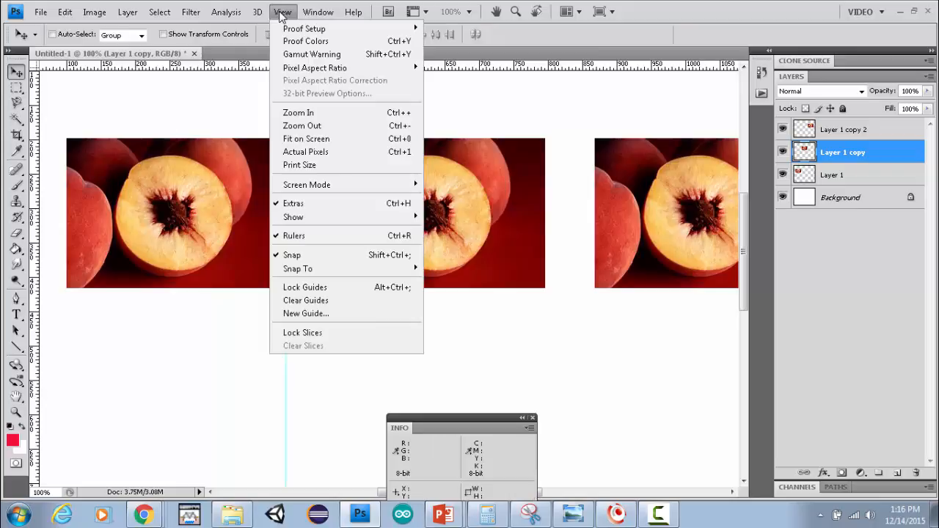
{"action": "mouse_move", "coordinate": [314, 13]}
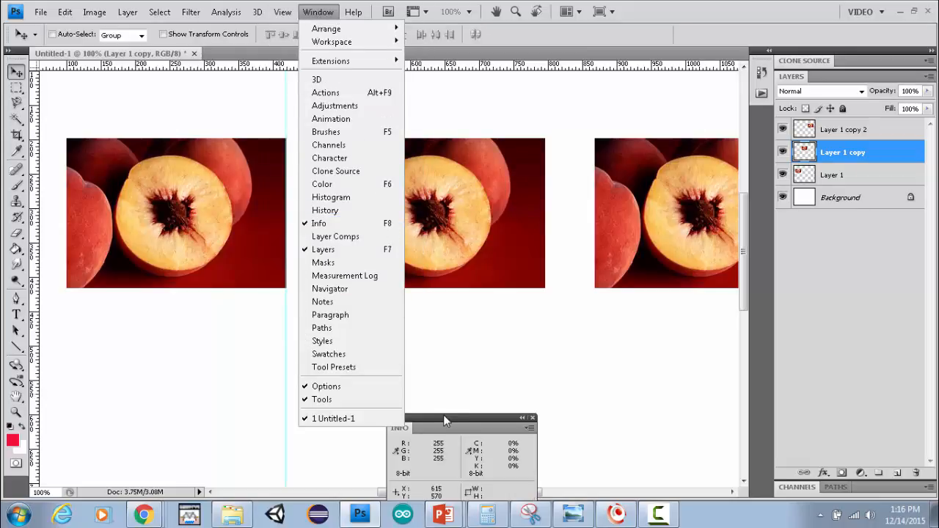
{"action": "left_click_drag", "start_coordinate": [441, 421], "coordinate": [473, 114]}
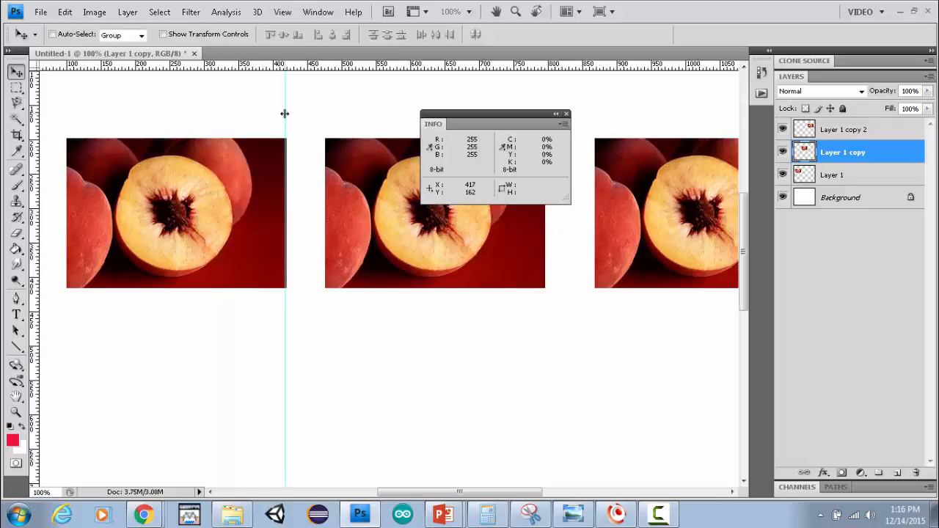
Move the existing guide to X 420 and add a second vertical guide at about X 476, on the middle photo's left edge
{"action": "left_click_drag", "start_coordinate": [287, 113], "coordinate": [288, 114]}
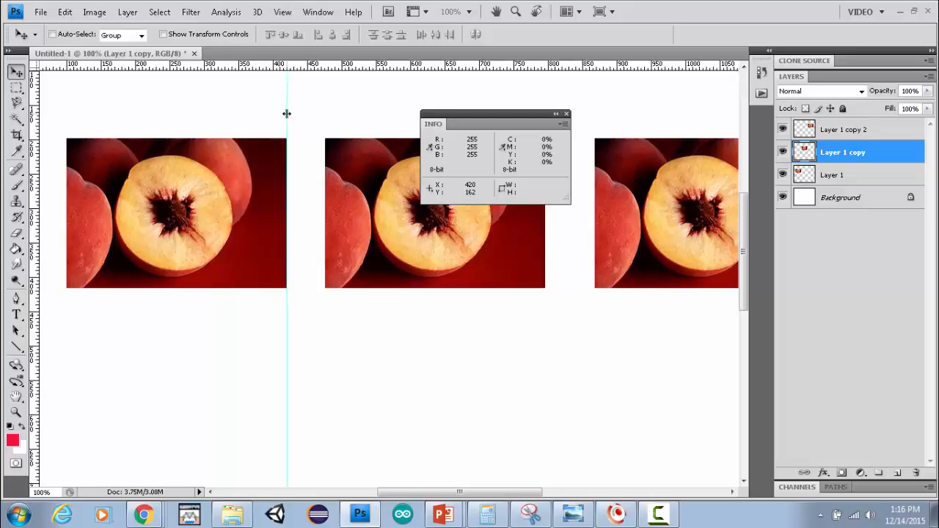
{"action": "left_click_drag", "start_coordinate": [35, 132], "coordinate": [325, 122]}
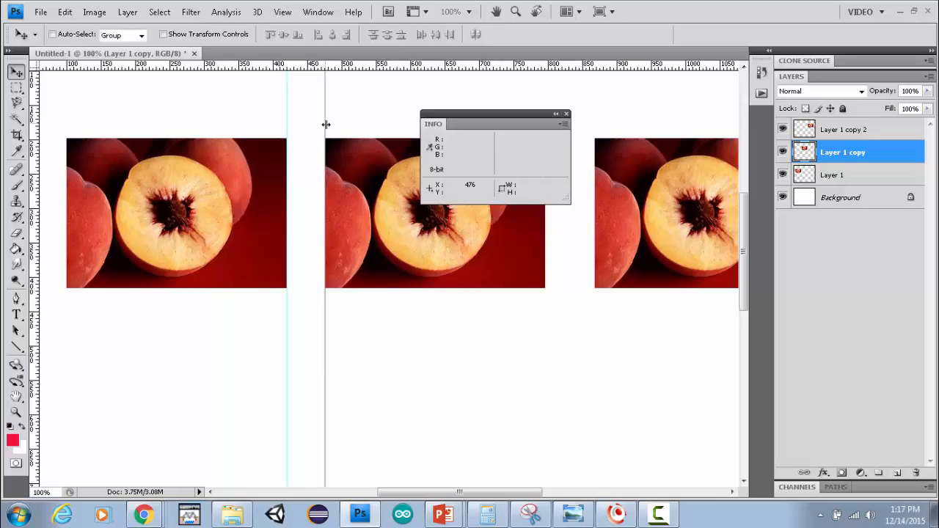
{"action": "left_click_drag", "start_coordinate": [326, 129], "coordinate": [326, 129]}
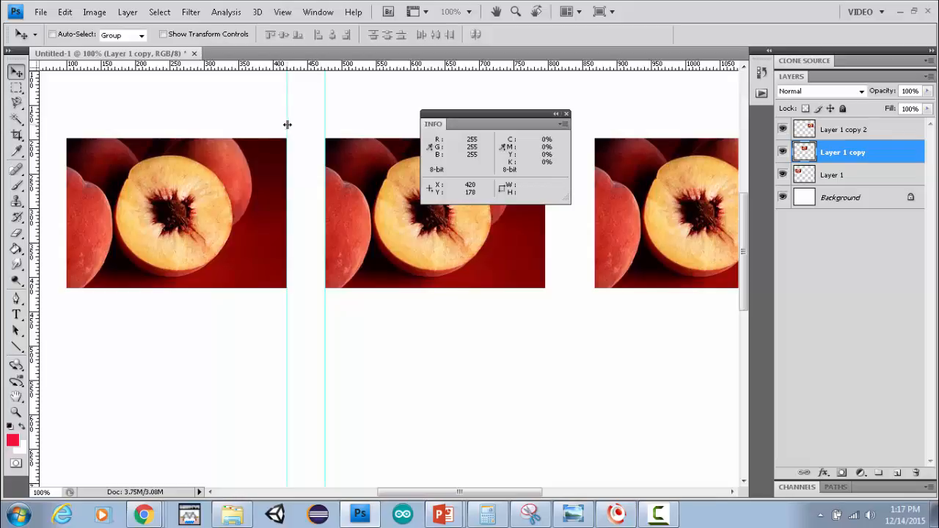
Set the Rectangular Marquee tool to the Fixed Size style with a width of 50 px
{"action": "left_click", "coordinate": [15, 89]}
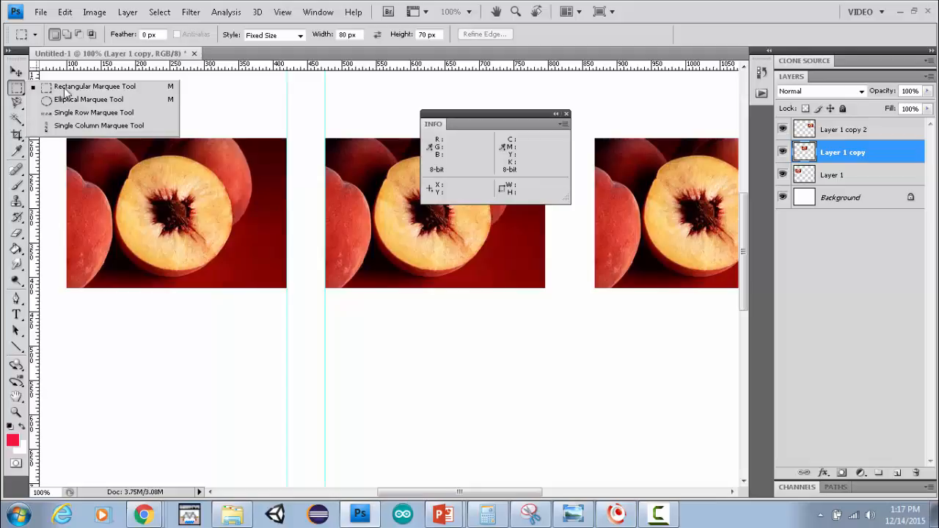
{"action": "left_click", "coordinate": [16, 92]}
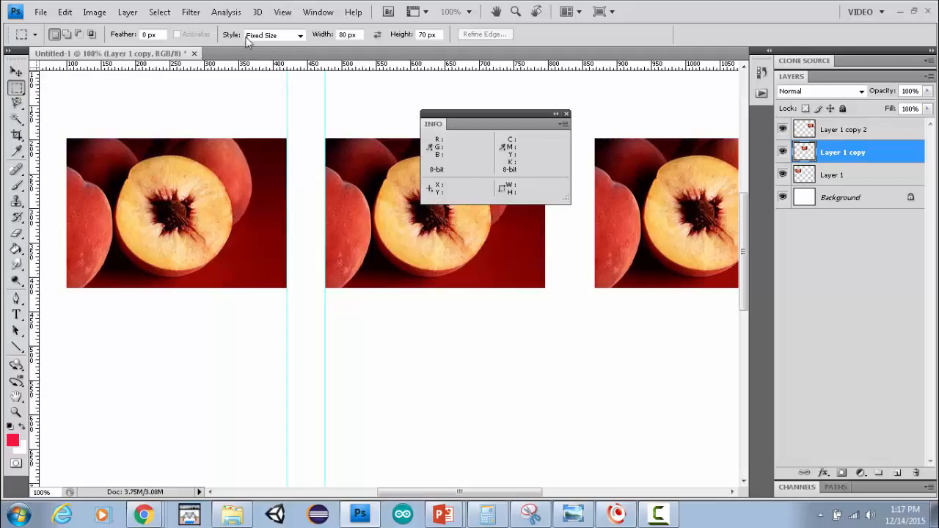
{"action": "left_click", "coordinate": [300, 36]}
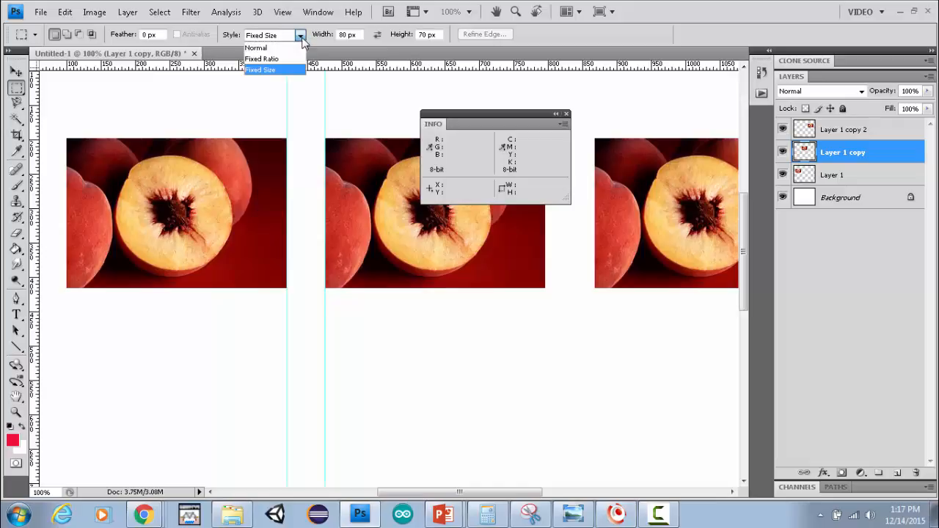
{"action": "left_click", "coordinate": [277, 77]}
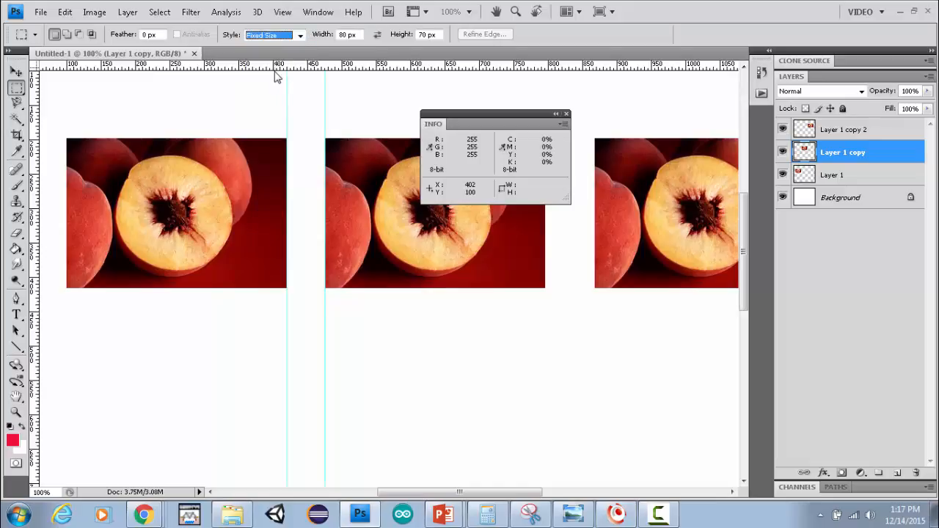
{"action": "double_click", "coordinate": [342, 35]}
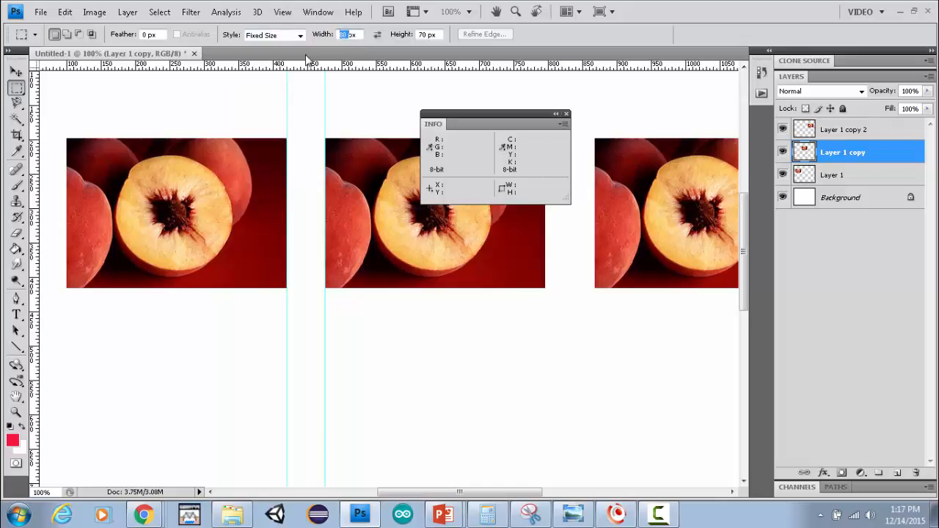
{"action": "type", "text": "50"}
{"action": "key", "text": "Tab"}
Place the 50 x 70 px selection against the first guide and move the second guide to the selection's right edge
{"action": "left_click", "coordinate": [286, 117]}
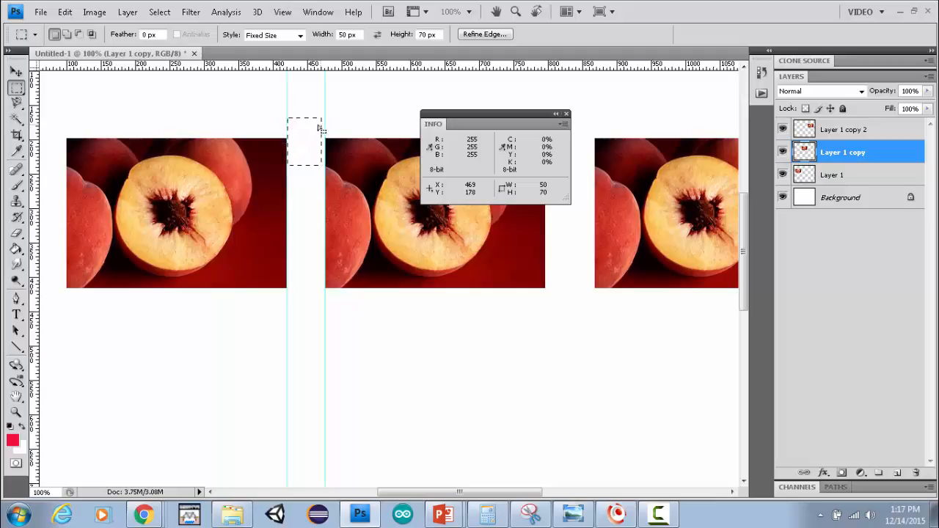
{"action": "left_click", "coordinate": [17, 71]}
{"action": "left_click_drag", "start_coordinate": [324, 102], "coordinate": [321, 103]}
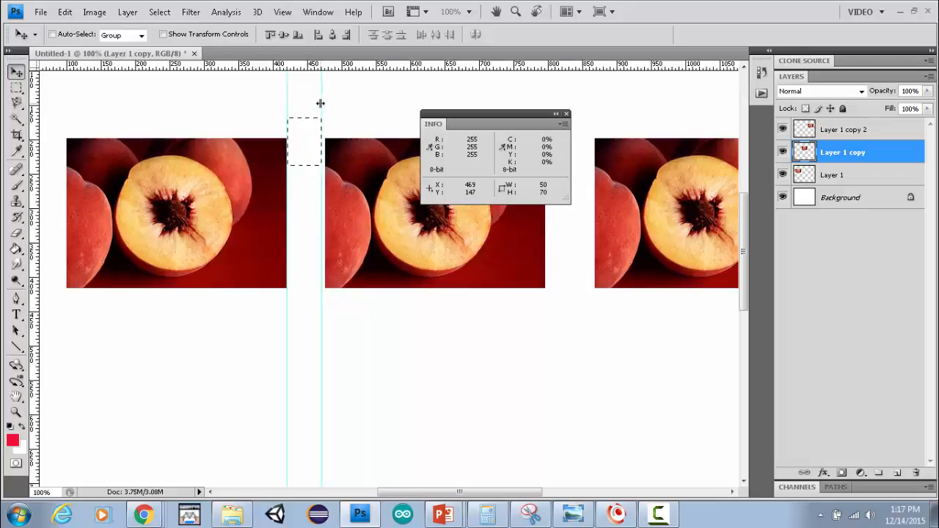
Shift the second guide slightly with Snap off, and return it to the selection's right edge with Snap on
{"action": "left_click", "coordinate": [282, 12]}
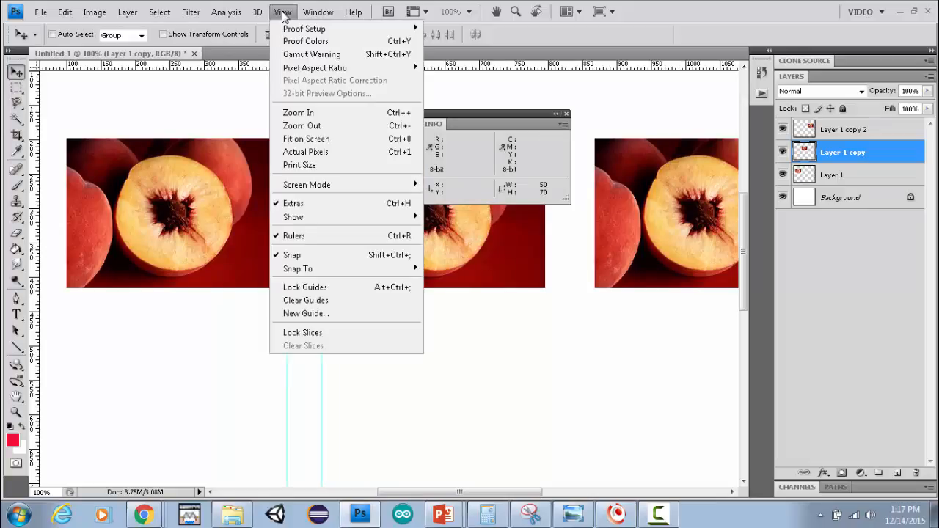
{"action": "left_click", "coordinate": [299, 259]}
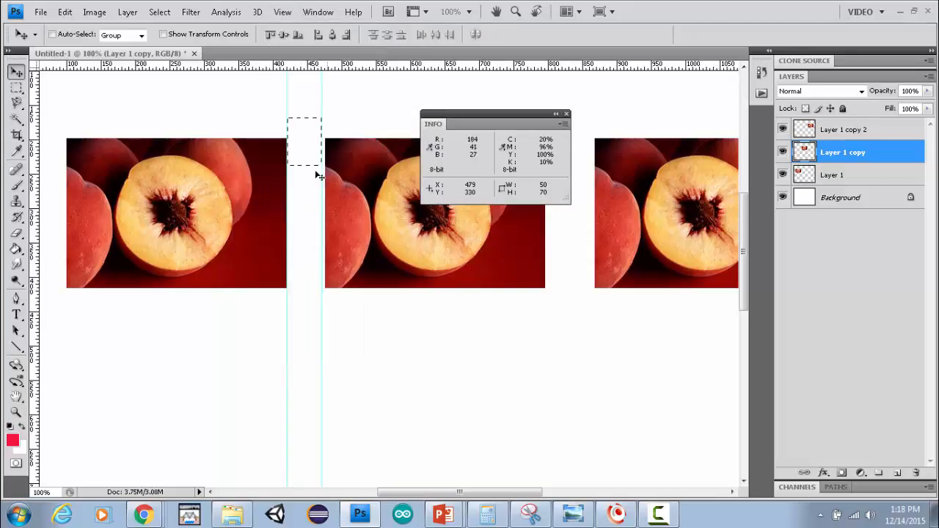
{"action": "left_click_drag", "start_coordinate": [321, 107], "coordinate": [320, 111]}
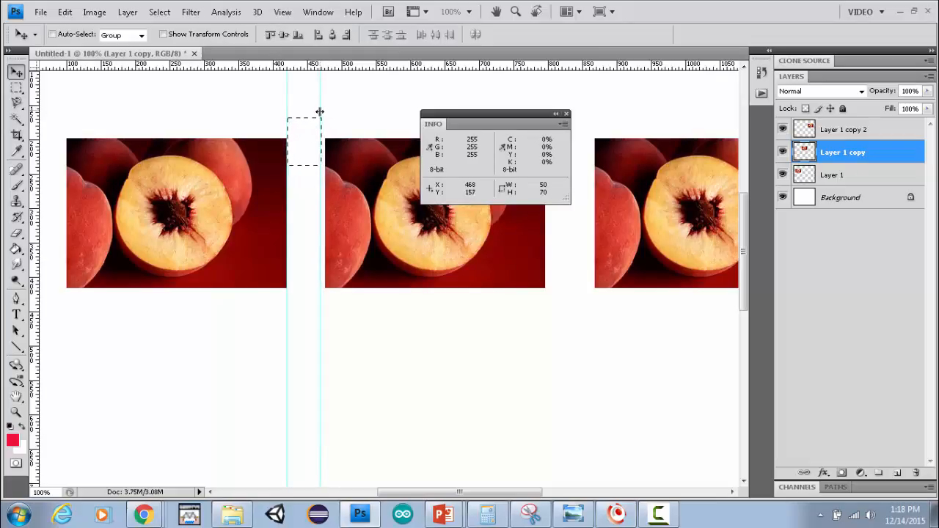
{"action": "left_click", "coordinate": [283, 12]}
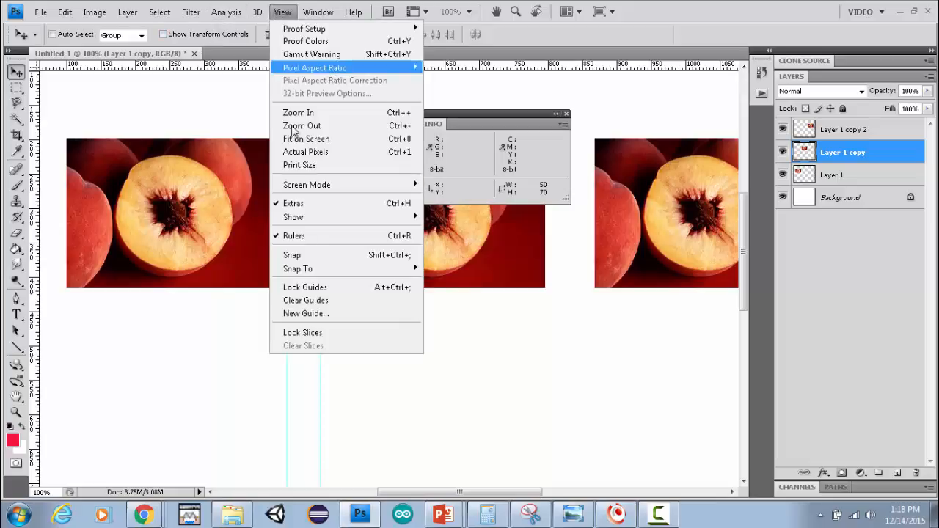
{"action": "left_click", "coordinate": [294, 256]}
{"action": "left_click_drag", "start_coordinate": [321, 97], "coordinate": [322, 98]}
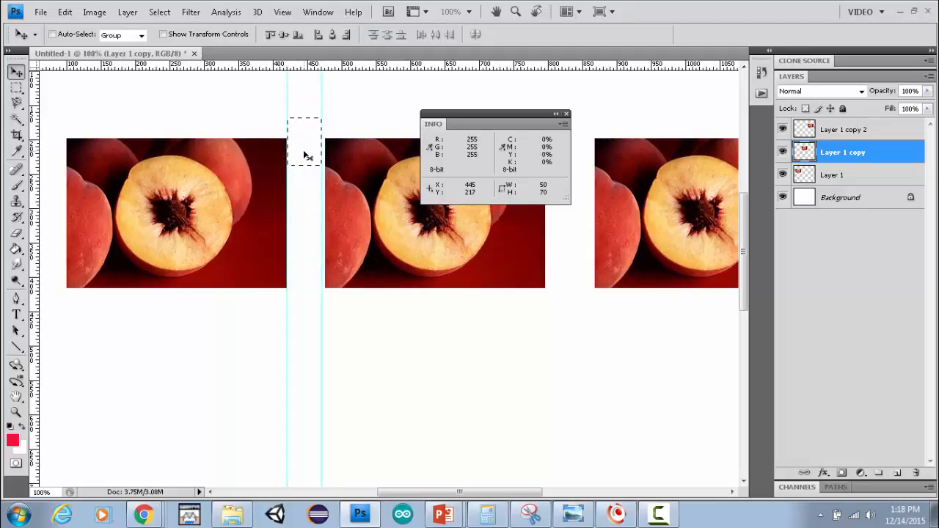
Select Layer 1 and move the first peach photo so its right edge meets the first guide
{"action": "mouse_move", "coordinate": [289, 102]}
{"action": "left_mouse_down"}
{"action": "mouse_move", "coordinate": [274, 103]}
{"action": "mouse_move", "coordinate": [289, 103]}
{"action": "left_mouse_up"}
{"action": "left_click", "coordinate": [832, 176]}
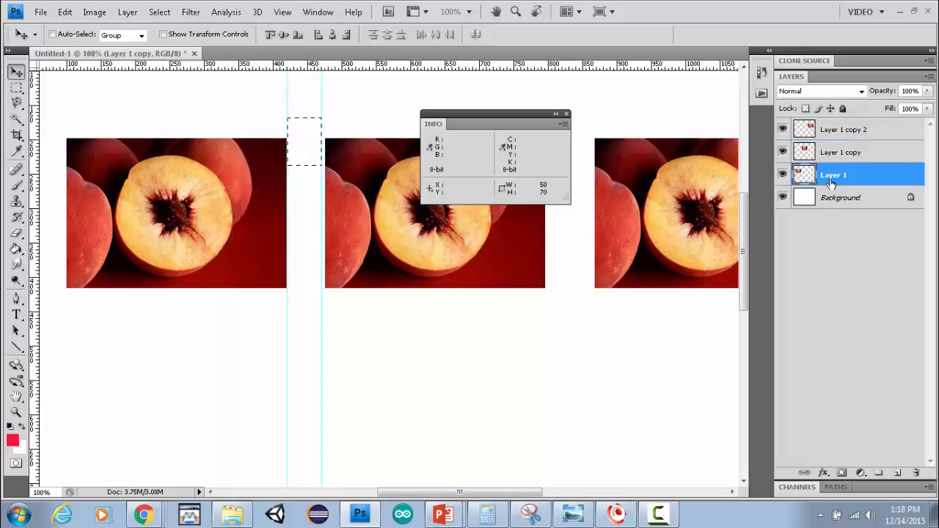
{"action": "left_click_drag", "start_coordinate": [223, 234], "coordinate": [209, 222]}
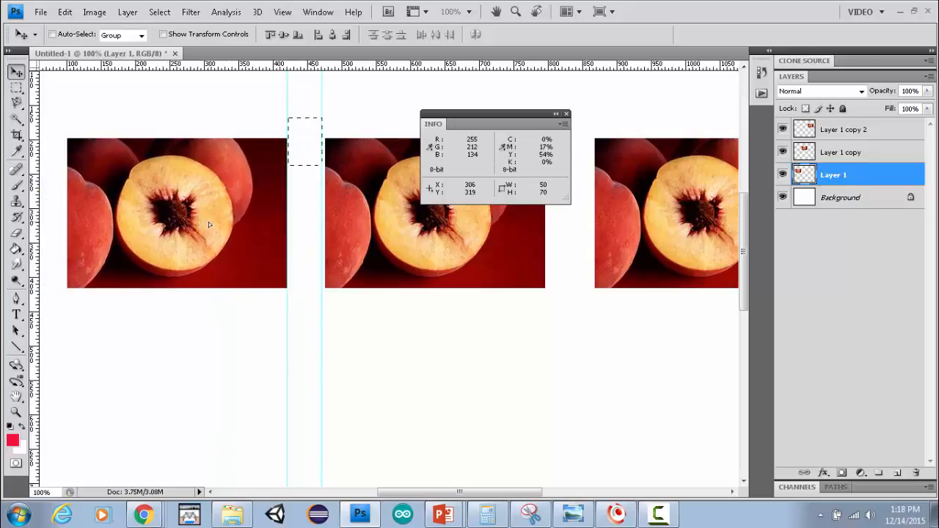
Move the Layer 1 copy photo so its left edge meets the second guide, and deselect the marquee selection
{"action": "left_click", "coordinate": [839, 152]}
{"action": "mouse_move", "coordinate": [365, 233]}
{"action": "left_mouse_down"}
{"action": "mouse_move", "coordinate": [390, 233]}
{"action": "mouse_move", "coordinate": [363, 232]}
{"action": "left_mouse_up"}
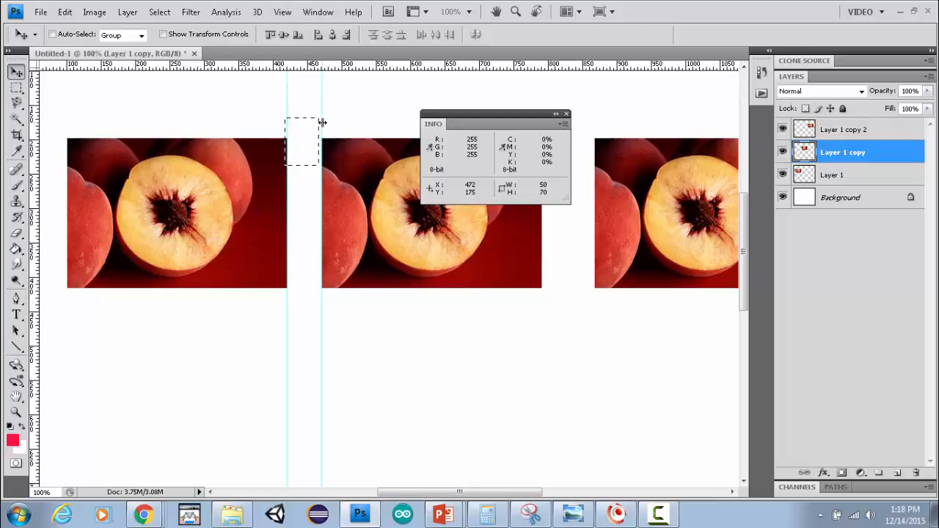
{"action": "key", "text": "ctrl+d"}
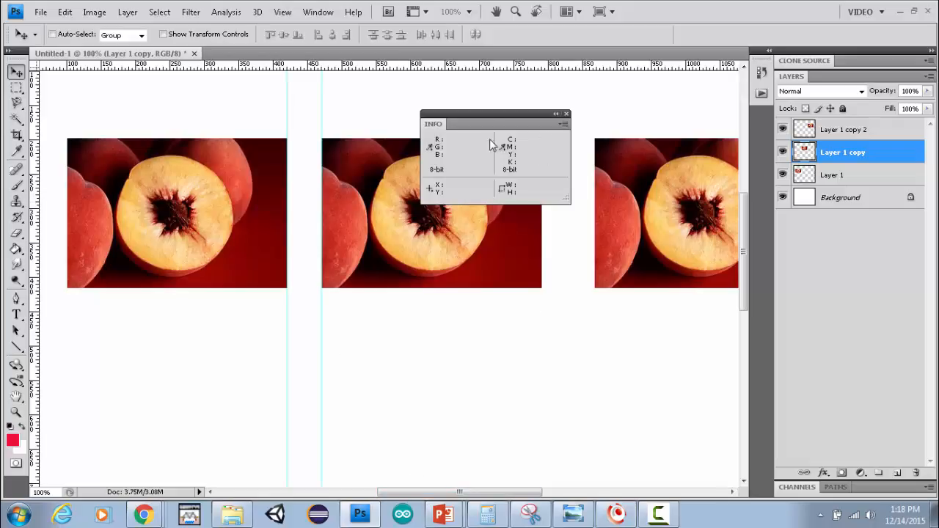
Place a 100 x 70 px fixed-size selection against the document's left edge and add a vertical guide at the selection's right edge
{"action": "left_click_drag", "start_coordinate": [489, 117], "coordinate": [491, 153]}
{"action": "left_click_drag", "start_coordinate": [431, 497], "coordinate": [383, 498]}
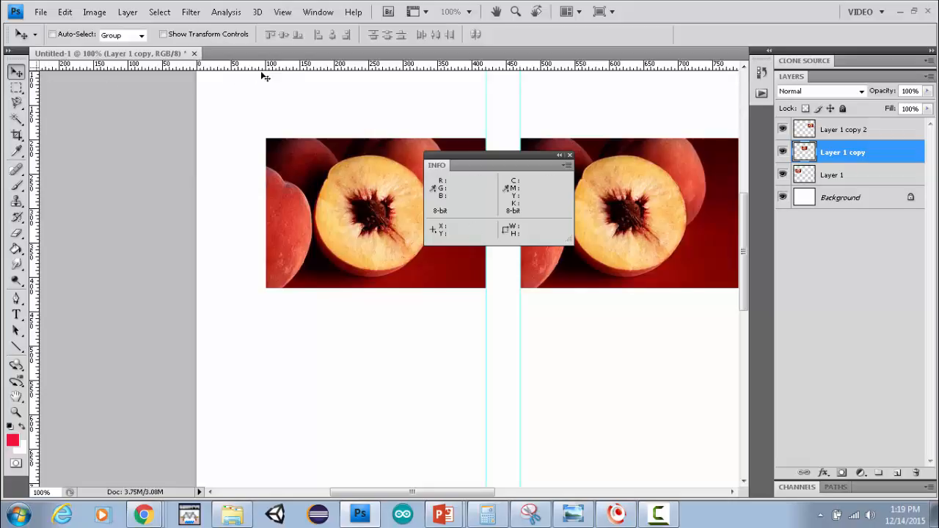
{"action": "left_click", "coordinate": [16, 87]}
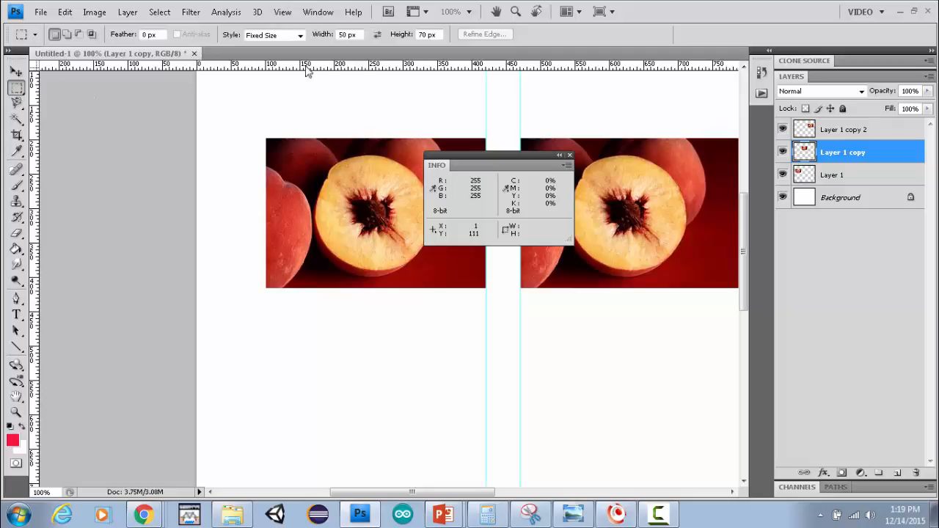
{"action": "type", "text": "15"}
{"action": "left_click", "coordinate": [196, 195]}
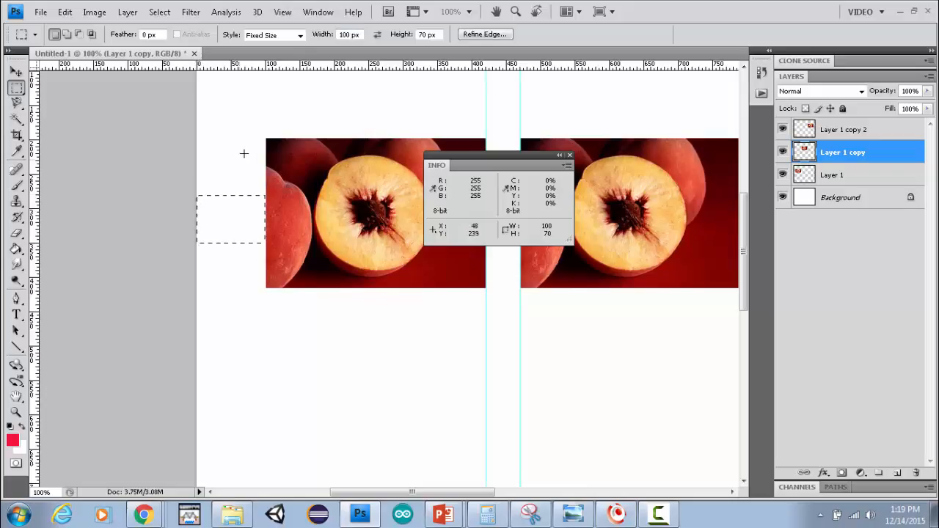
{"action": "left_click_drag", "start_coordinate": [36, 152], "coordinate": [267, 164]}
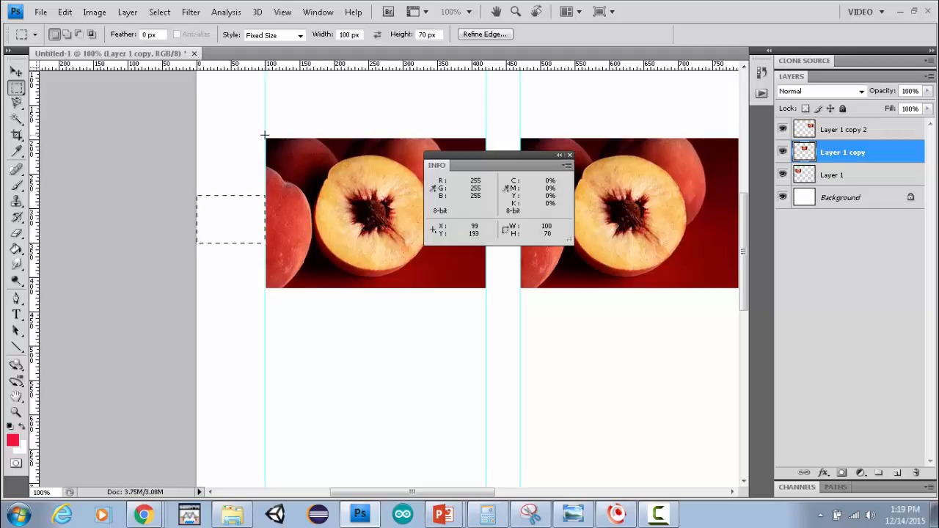
Shift the first photo's left guide aside and move the Layer 1 photo down and away from its place in the row
{"action": "left_click", "coordinate": [16, 71]}
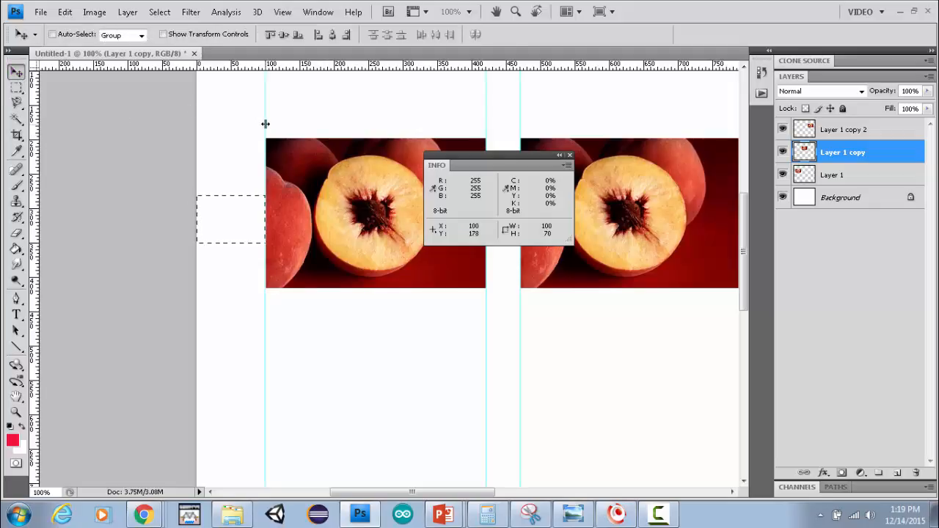
{"action": "left_click_drag", "start_coordinate": [265, 124], "coordinate": [248, 122]}
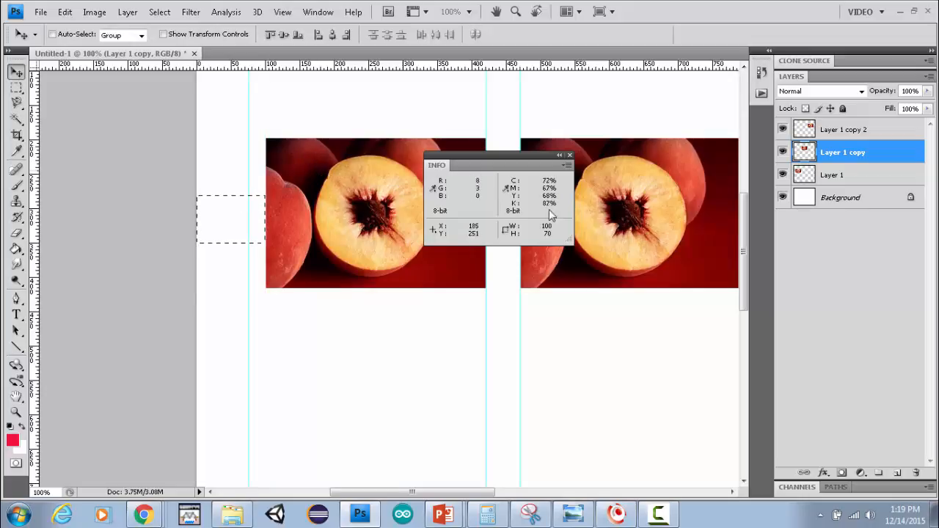
{"action": "left_click", "coordinate": [844, 185]}
{"action": "left_click_drag", "start_coordinate": [383, 222], "coordinate": [563, 350]}
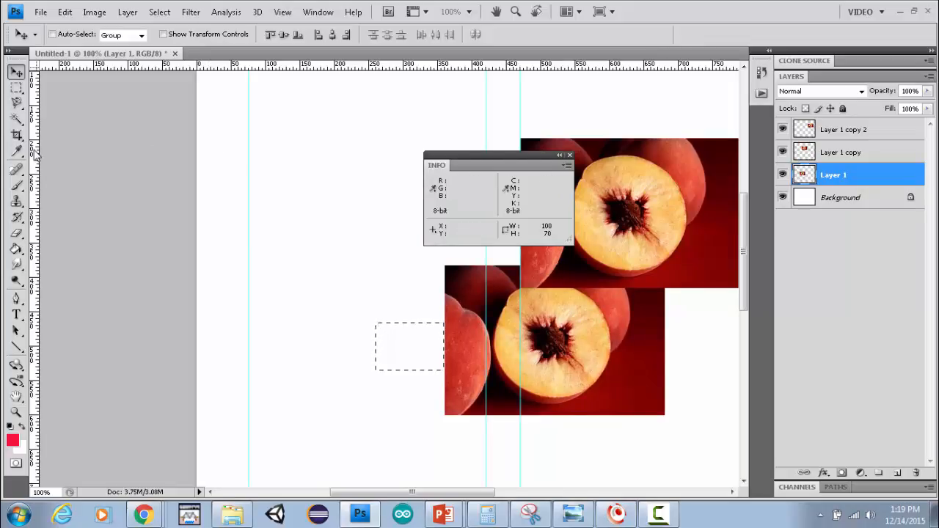
Snap the leftmost guide to the right edge of a 100 x 70 px selection at the document's left edge, and move the Layer 1 photo against it
{"action": "left_click", "coordinate": [16, 88]}
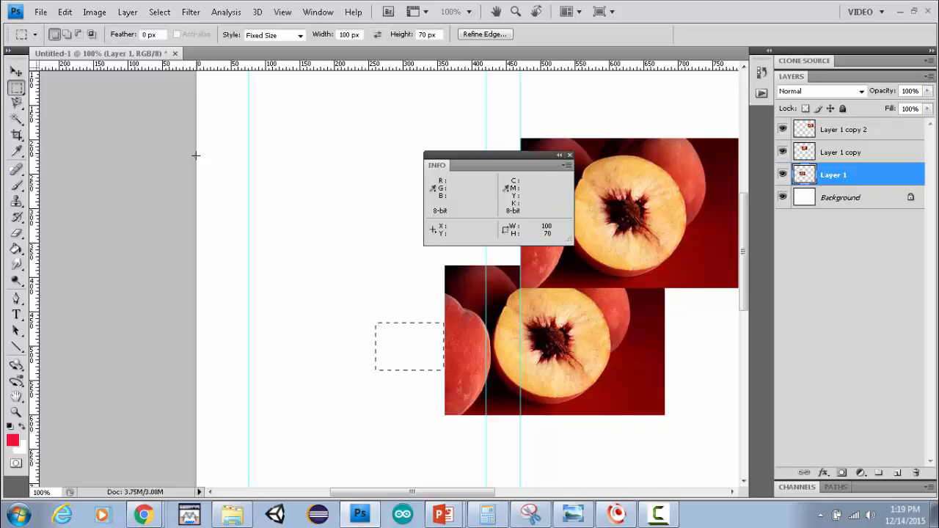
{"action": "left_click", "coordinate": [196, 156]}
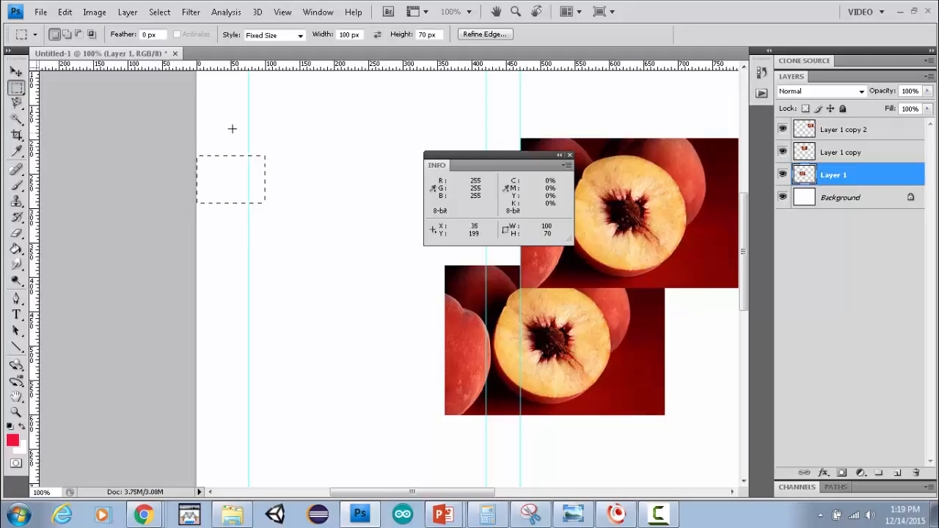
{"action": "left_click", "coordinate": [17, 71]}
{"action": "left_click_drag", "start_coordinate": [248, 140], "coordinate": [265, 141]}
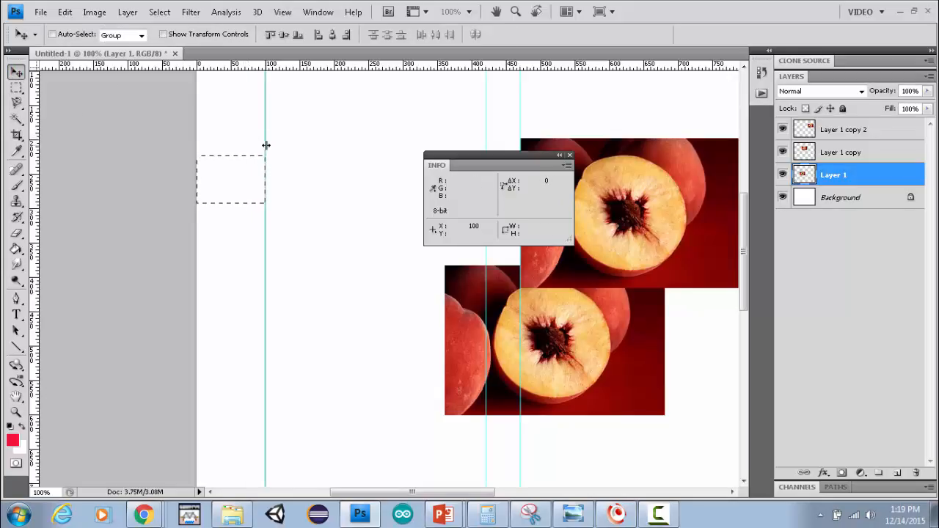
{"action": "left_click_drag", "start_coordinate": [265, 146], "coordinate": [267, 145]}
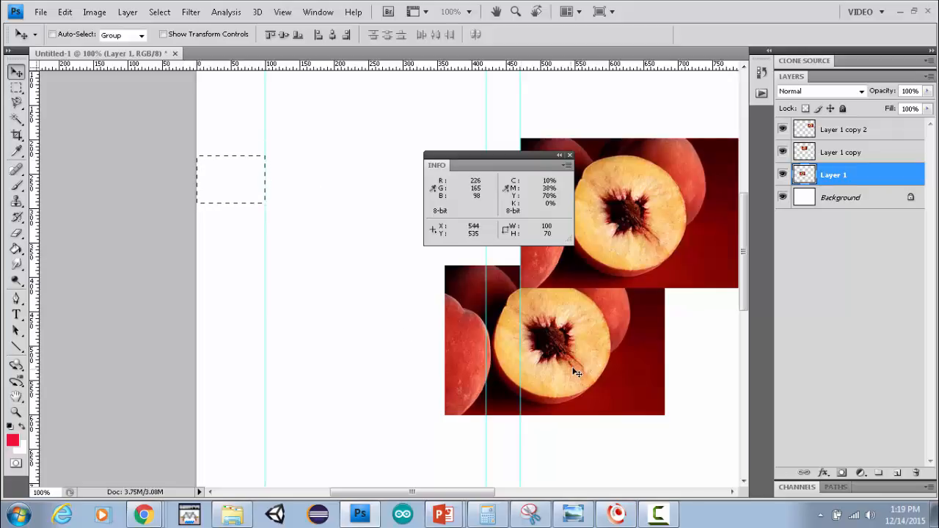
{"action": "left_click_drag", "start_coordinate": [574, 371], "coordinate": [393, 243]}
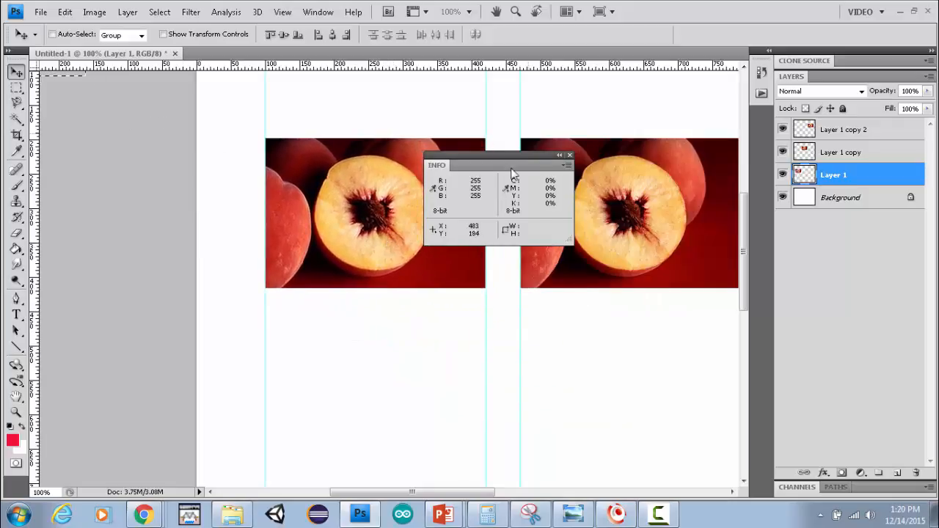
Add a horizontal guide at 200 px and align the top edges of the Layer 1 and Layer 1 copy photos to it
{"action": "left_click_drag", "start_coordinate": [205, 74], "coordinate": [199, 139]}
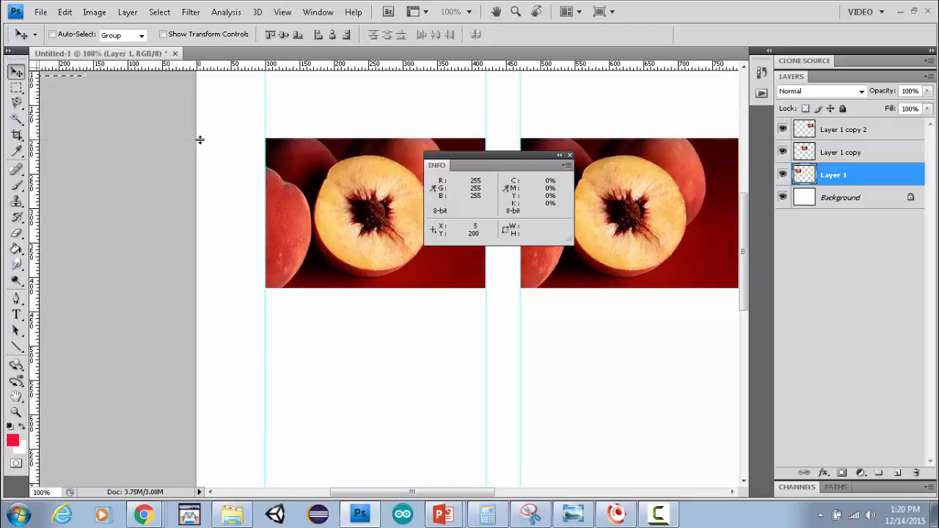
{"action": "mouse_move", "coordinate": [334, 193]}
{"action": "left_mouse_down"}
{"action": "mouse_move", "coordinate": [336, 216]}
{"action": "mouse_move", "coordinate": [334, 193]}
{"action": "left_mouse_up"}
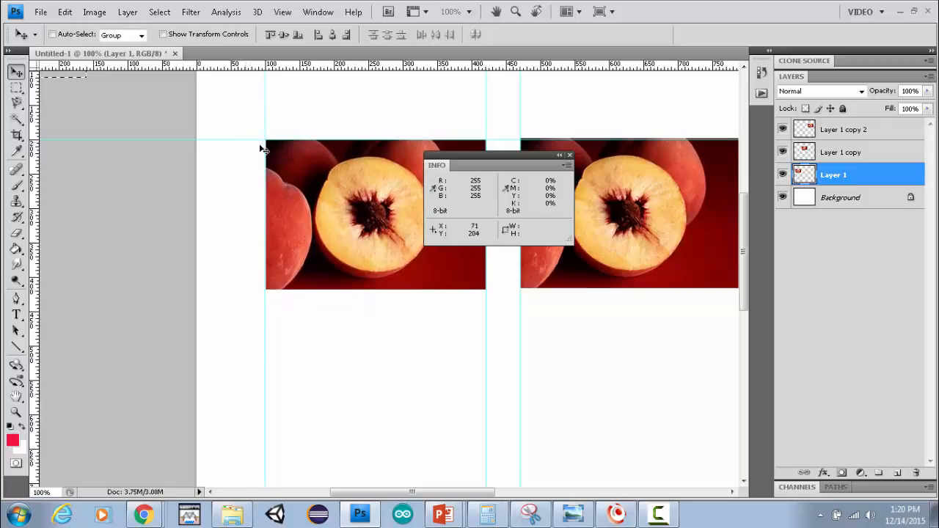
{"action": "left_click", "coordinate": [836, 152]}
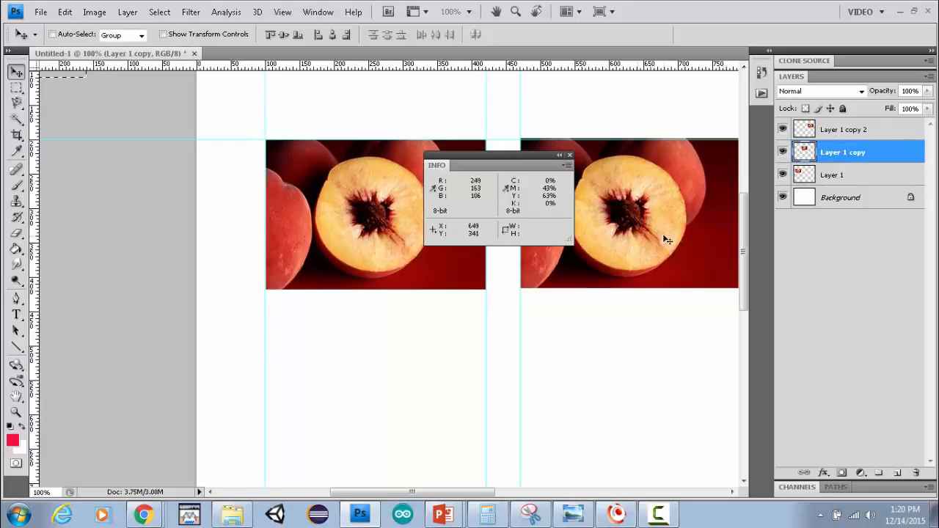
{"action": "mouse_move", "coordinate": [669, 233]}
{"action": "left_mouse_down"}
{"action": "mouse_move", "coordinate": [664, 254]}
{"action": "mouse_move", "coordinate": [668, 235]}
{"action": "left_mouse_up"}
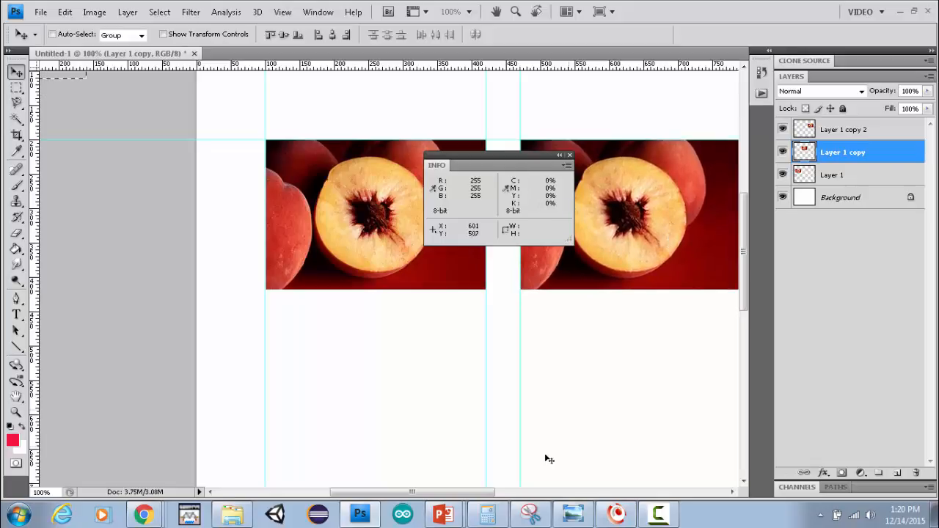
Add a guide at the second photo's right edge and another at the far edge of a 50 x 70 px selection placed against it
{"action": "left_click_drag", "start_coordinate": [457, 491], "coordinate": [514, 501]}
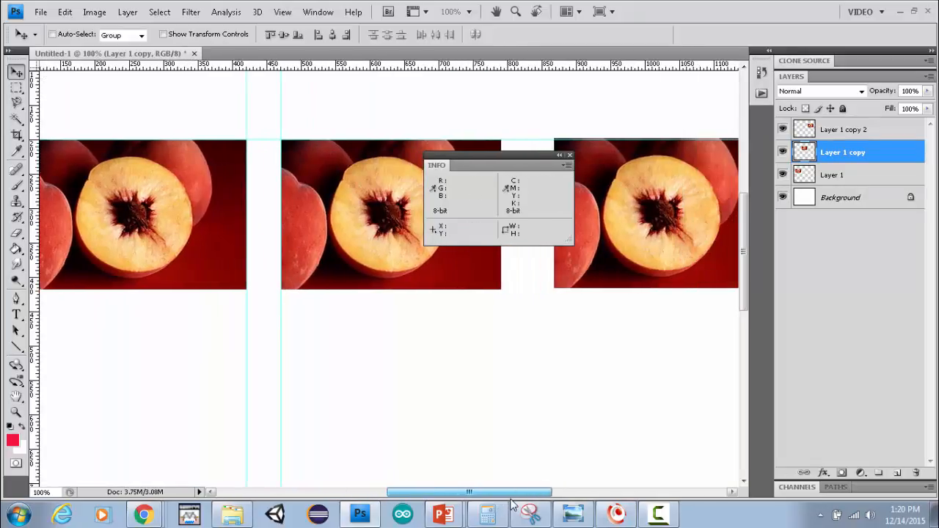
{"action": "left_click_drag", "start_coordinate": [35, 134], "coordinate": [501, 151]}
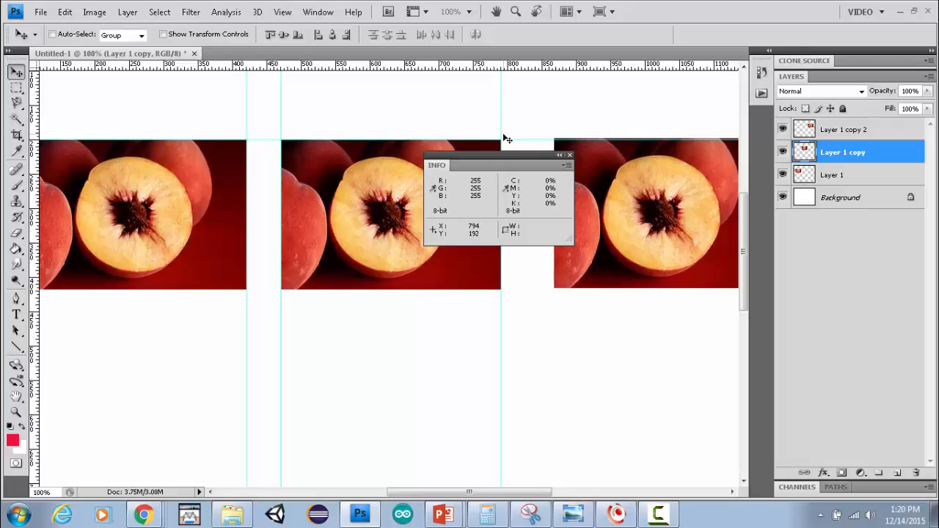
{"action": "left_click", "coordinate": [17, 87]}
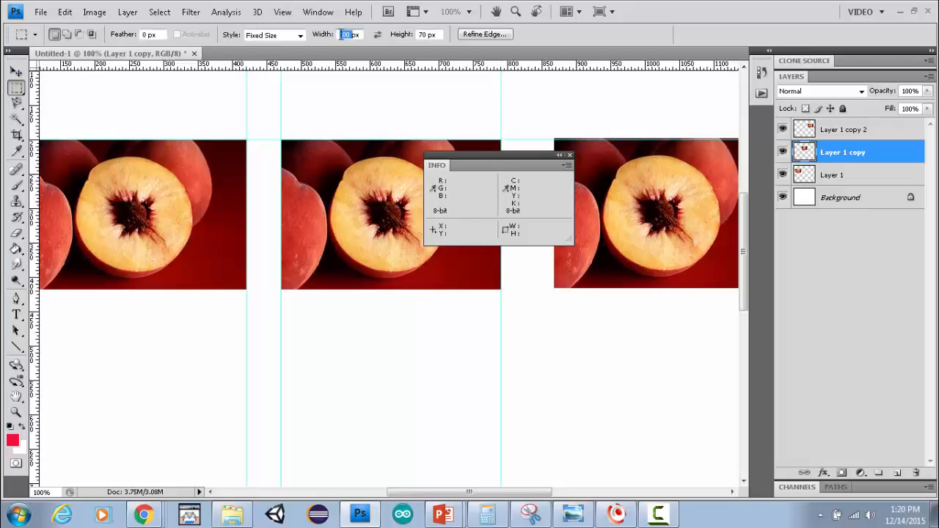
{"action": "type", "text": "0"}
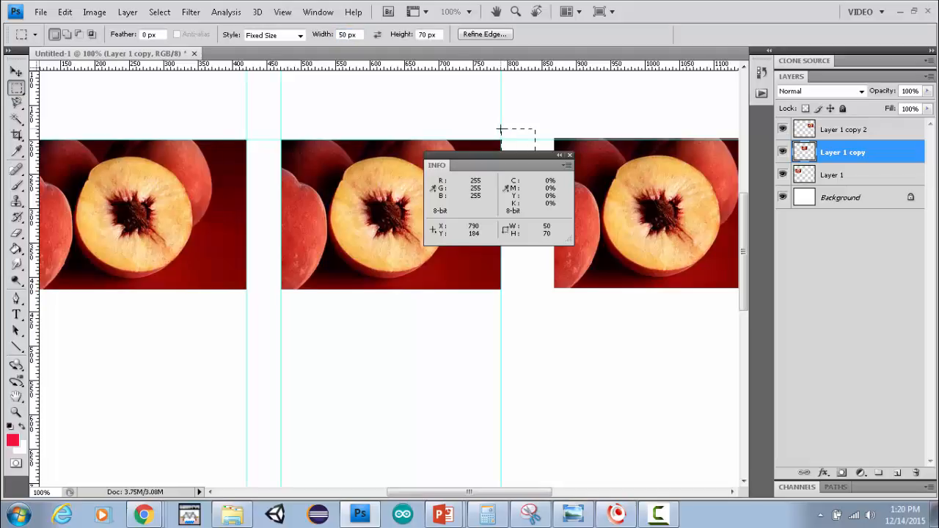
{"action": "left_click_drag", "start_coordinate": [36, 96], "coordinate": [533, 121]}
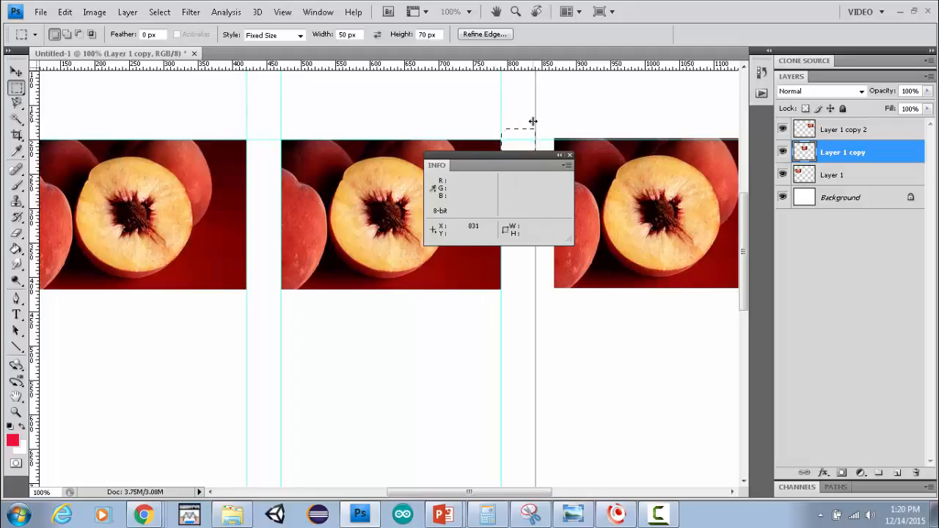
Move the Layer 1 copy 2 photo so its left edge meets the newest vertical guide and its top meets the horizontal guide
{"action": "left_click", "coordinate": [847, 132]}
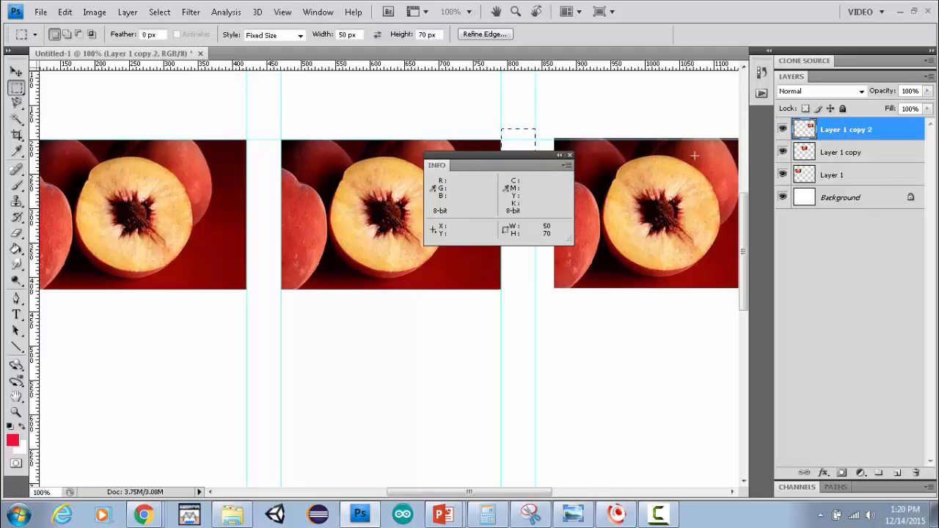
{"action": "left_click", "coordinate": [16, 73]}
{"action": "left_click_drag", "start_coordinate": [603, 239], "coordinate": [583, 244]}
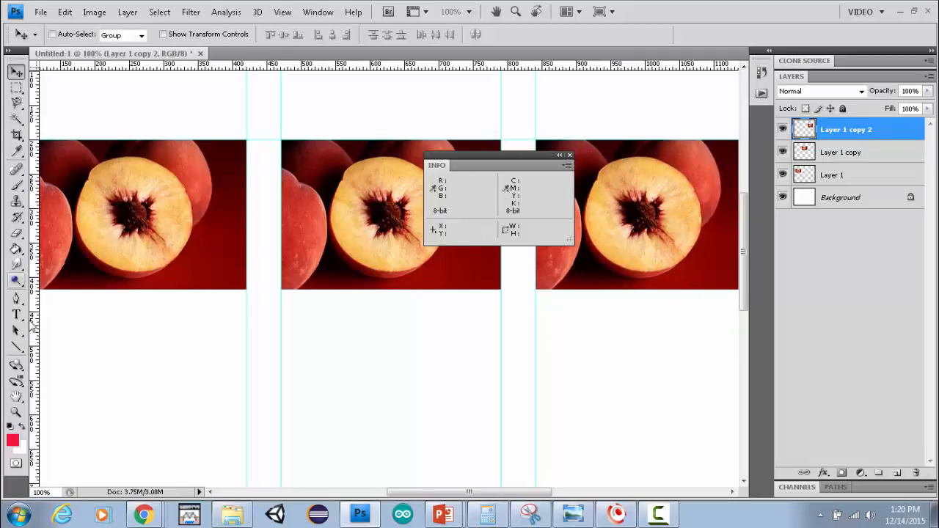
Add a vertical guide at the third photo's right edge and place a 100 x 70 px selection against it
{"action": "left_click", "coordinate": [16, 412]}
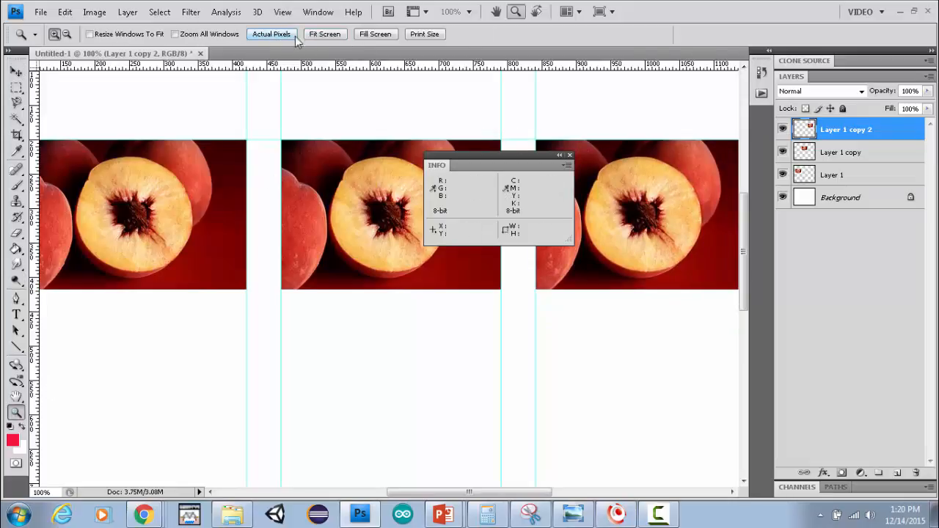
{"action": "left_click", "coordinate": [325, 33]}
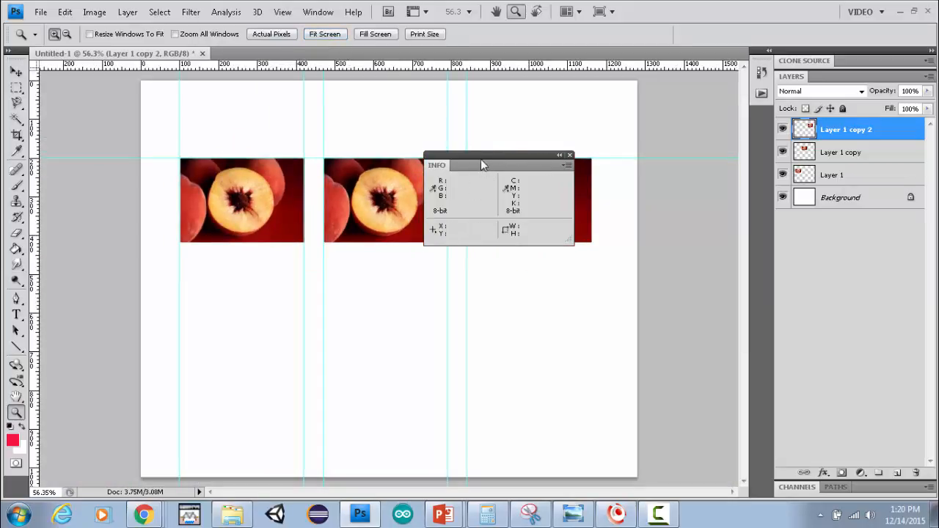
{"action": "left_click_drag", "start_coordinate": [481, 155], "coordinate": [590, 391]}
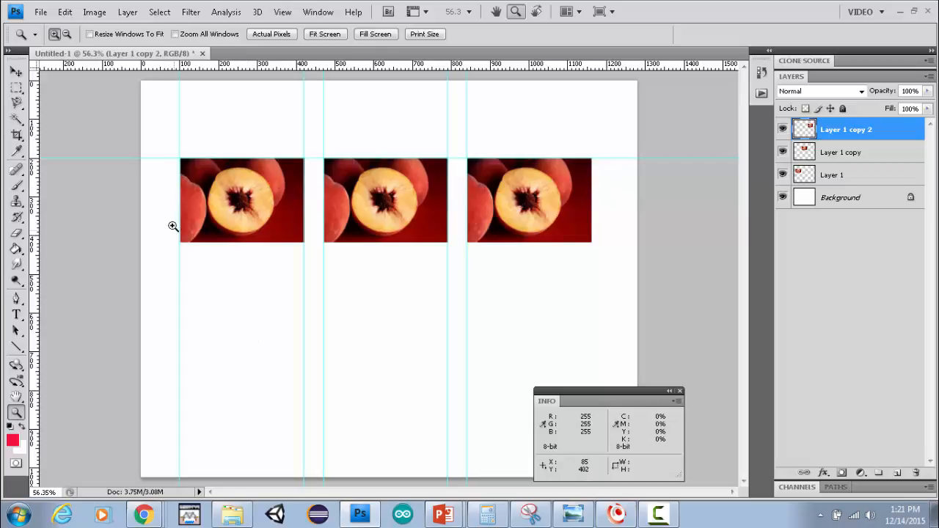
{"action": "left_click", "coordinate": [157, 176]}
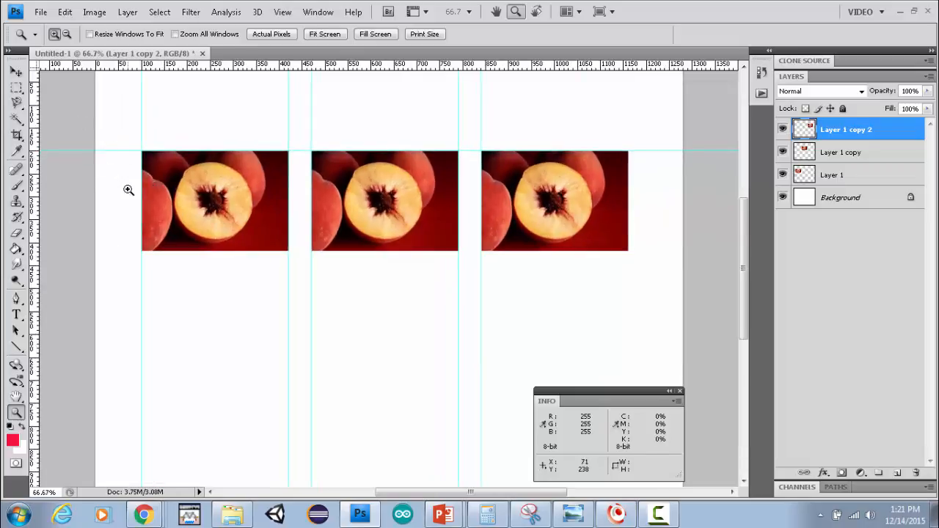
{"action": "left_click", "coordinate": [16, 86]}
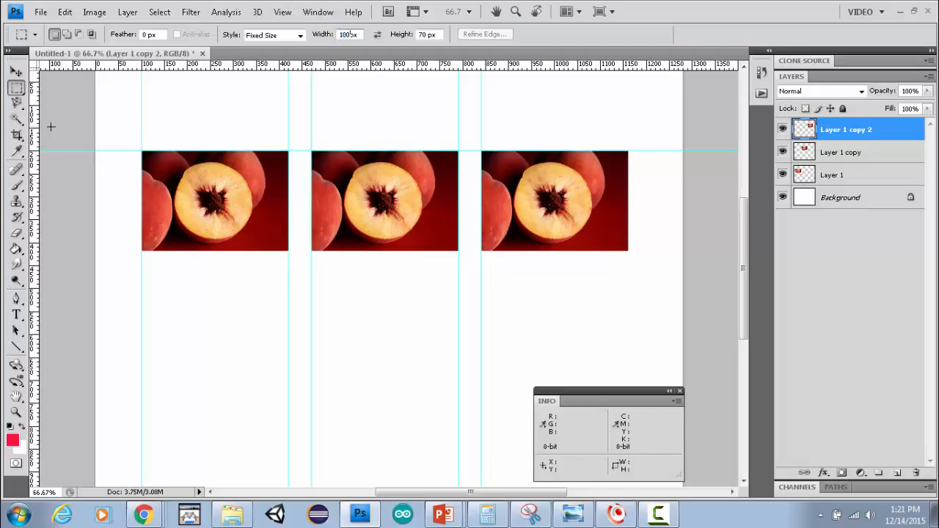
{"action": "left_click_drag", "start_coordinate": [35, 130], "coordinate": [629, 193]}
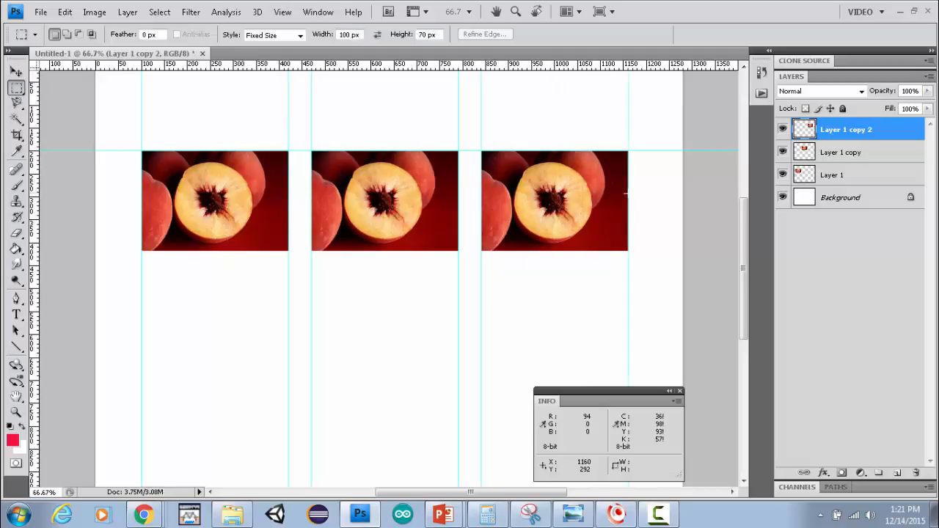
{"action": "left_click", "coordinate": [628, 122]}
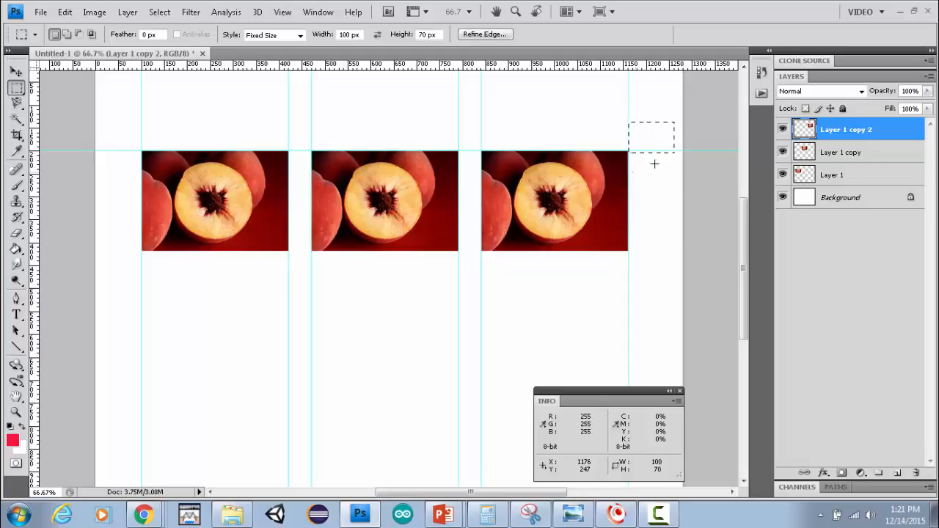
{"action": "left_click_drag", "start_coordinate": [746, 213], "coordinate": [752, 190]}
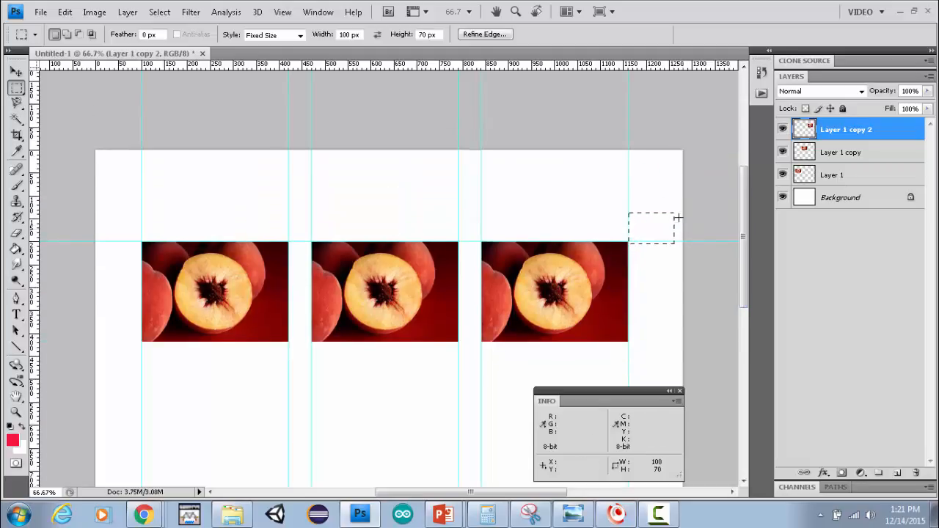
{"action": "left_click_drag", "start_coordinate": [743, 257], "coordinate": [743, 273]}
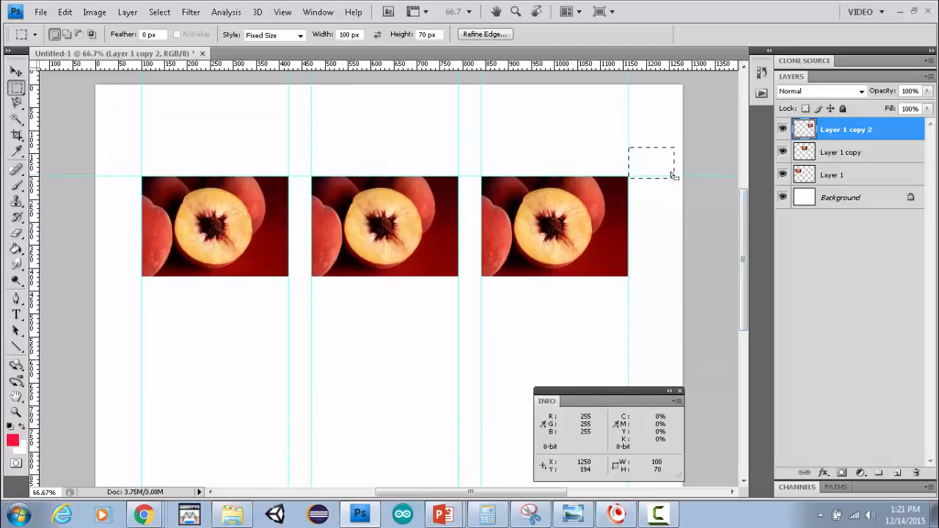
{"action": "left_click", "coordinate": [16, 135]}
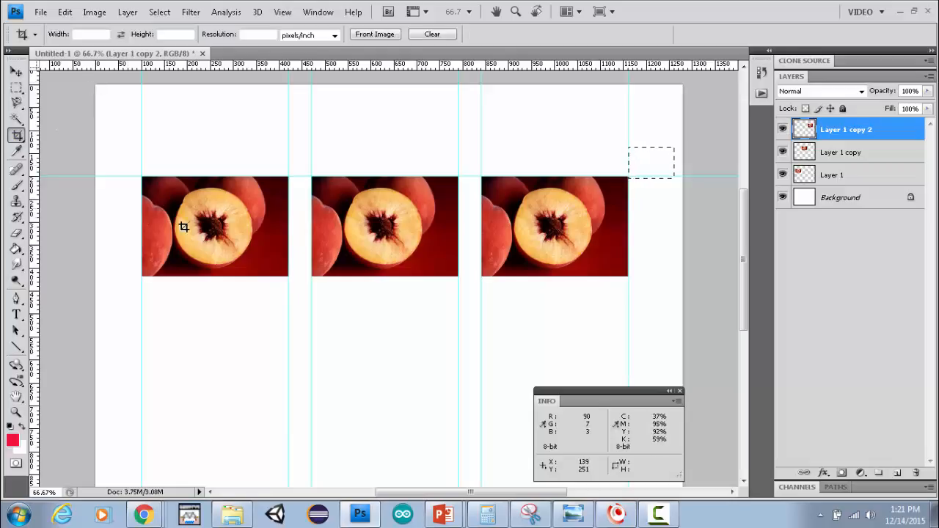
{"action": "key", "text": "ctrl+d"}
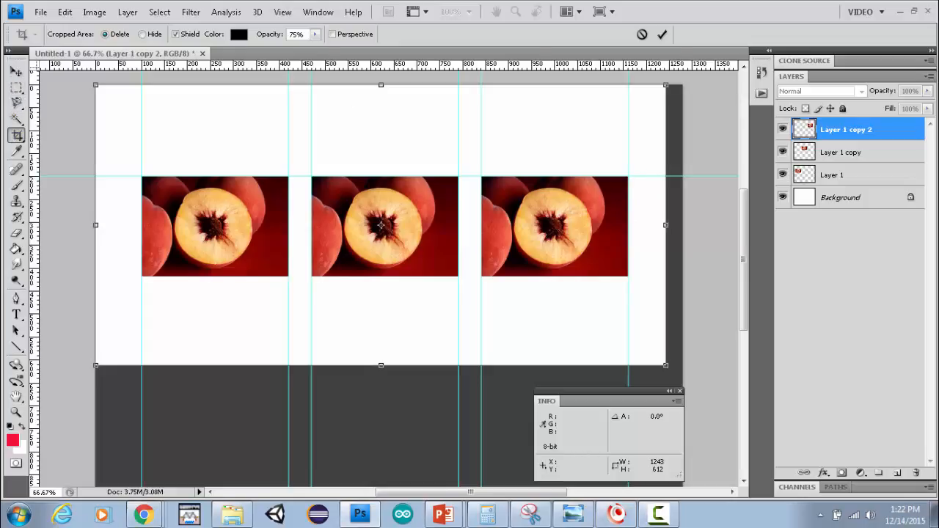
{"action": "key", "text": "v"}
{"action": "left_click", "coordinate": [519, 199]}
{"action": "left_click", "coordinate": [17, 90]}
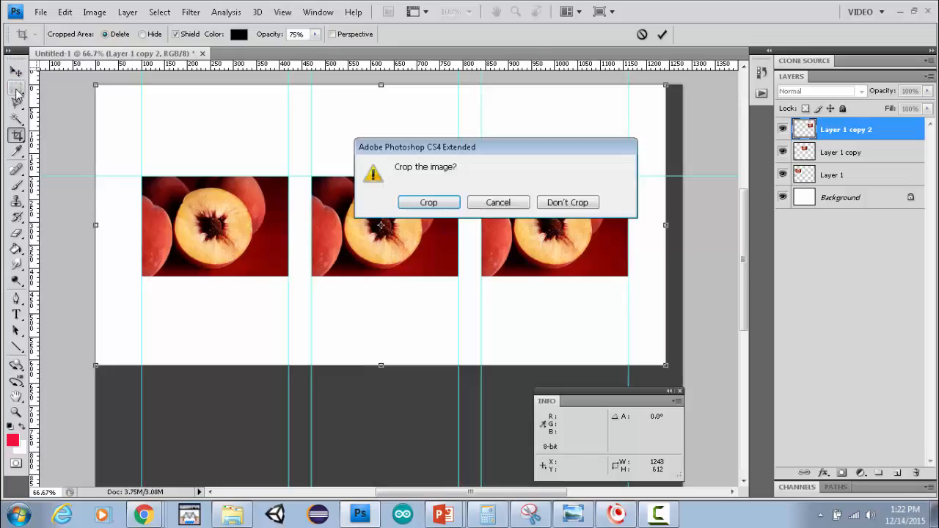
{"action": "left_click", "coordinate": [516, 206]}
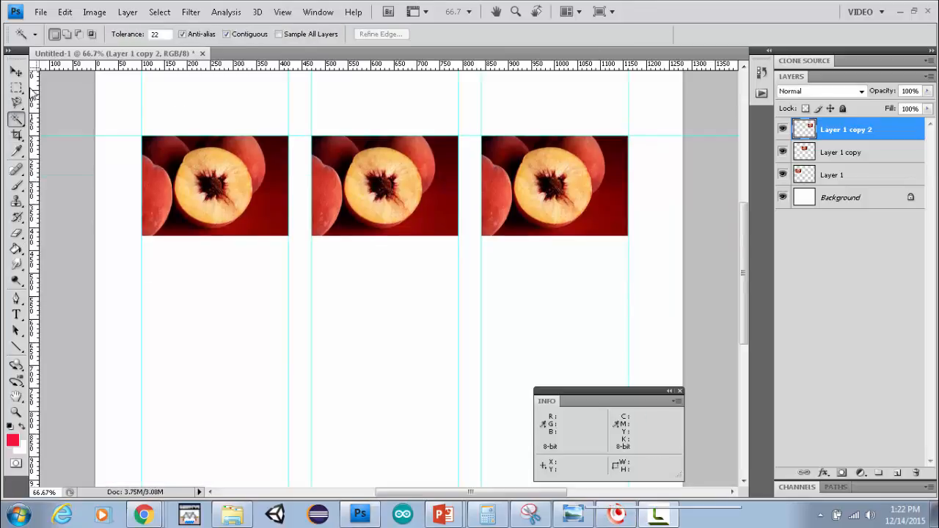
Place a 100 x 70 px selection against the guide at the third photo's right edge and fill it with red on Layer 1
{"action": "left_click", "coordinate": [16, 88]}
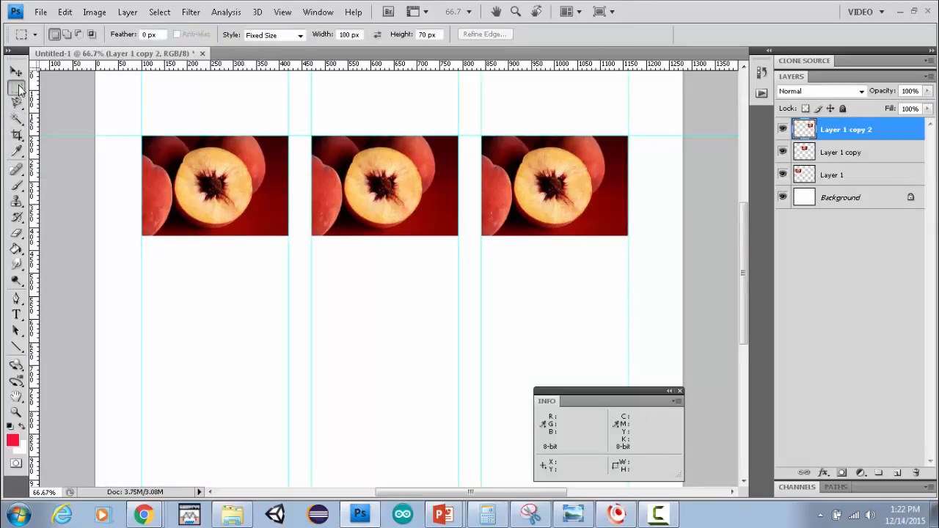
{"action": "left_click", "coordinate": [628, 107]}
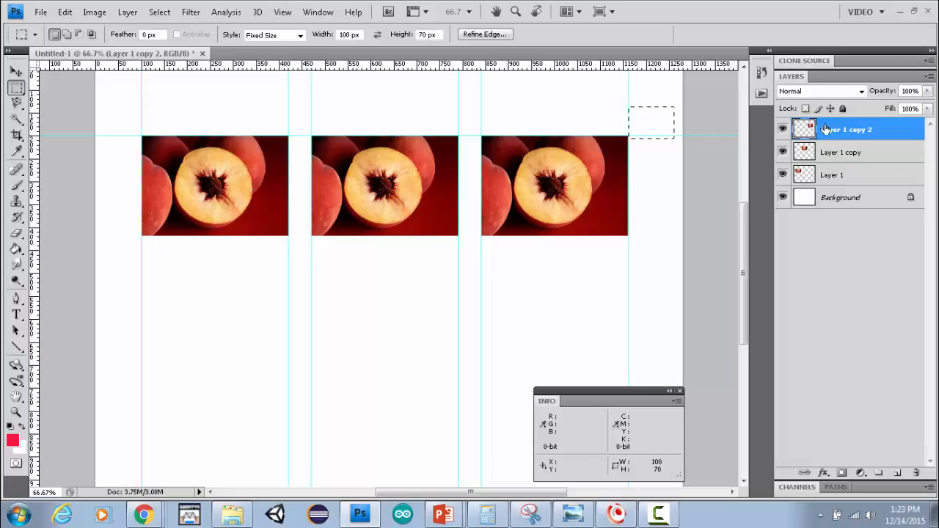
{"action": "left_click", "coordinate": [839, 176]}
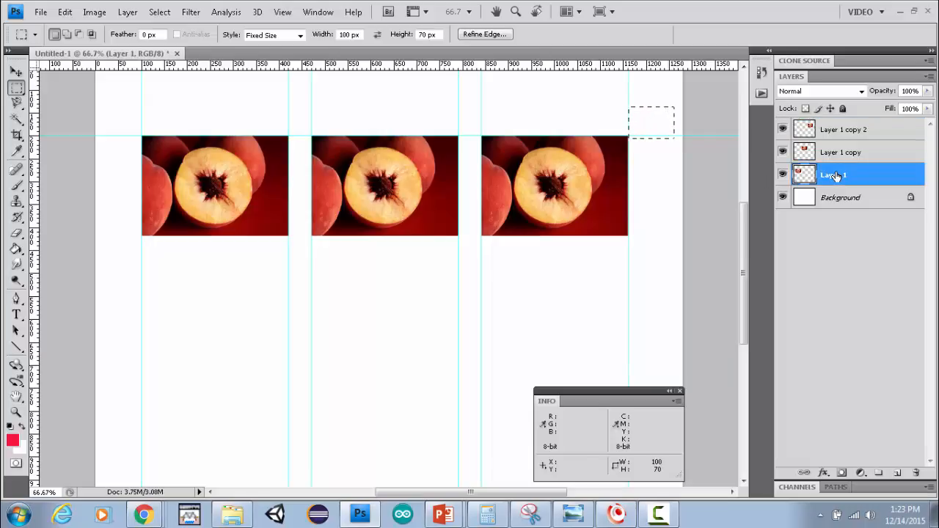
{"action": "left_click", "coordinate": [16, 249]}
{"action": "left_click", "coordinate": [631, 118]}
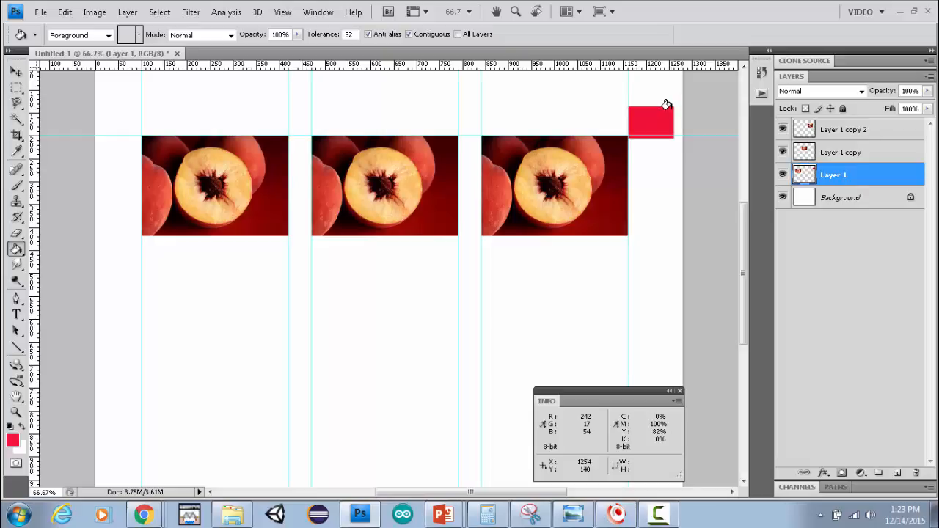
Crop the document to 1261 x 1024 px at full height, with its right side at the red block's outer edge
{"action": "left_click", "coordinate": [17, 135]}
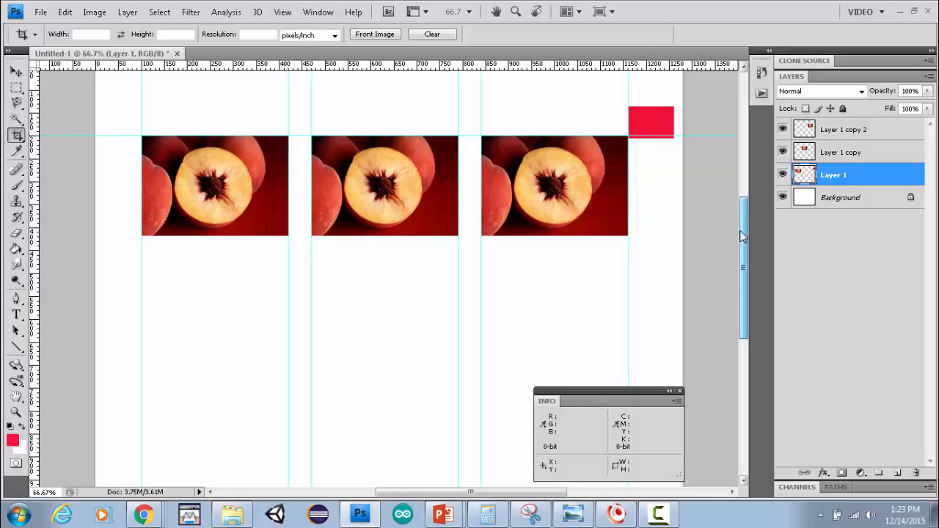
{"action": "left_click_drag", "start_coordinate": [740, 249], "coordinate": [739, 229]}
{"action": "left_click_drag", "start_coordinate": [96, 98], "coordinate": [668, 452]}
{"action": "left_click_drag", "start_coordinate": [744, 257], "coordinate": [719, 345]}
{"action": "left_click_drag", "start_coordinate": [383, 203], "coordinate": [383, 319]}
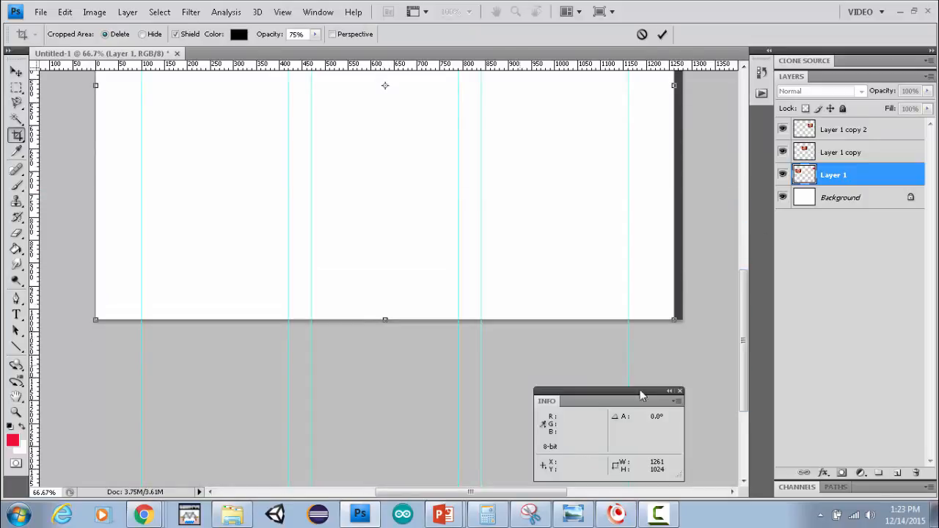
{"action": "left_click_drag", "start_coordinate": [744, 360], "coordinate": [752, 277]}
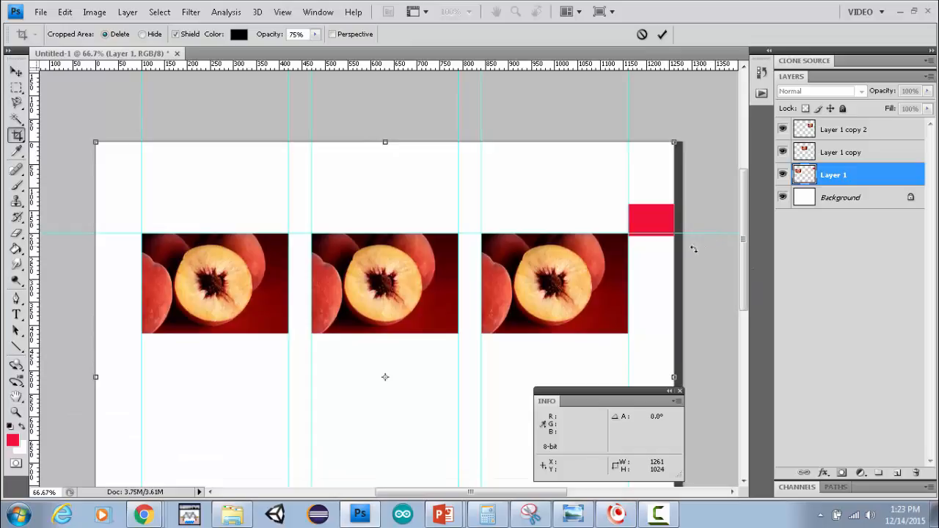
{"action": "key", "text": "Return"}
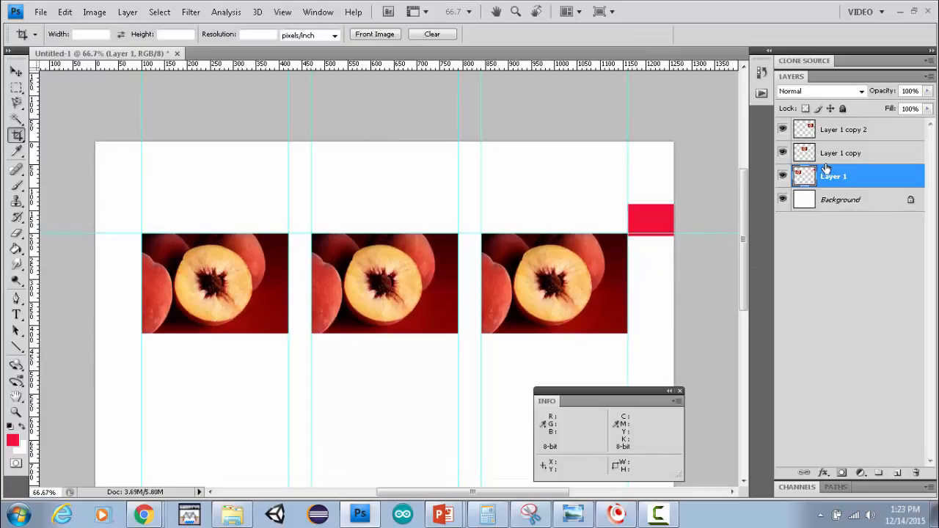
Erase the whole red marker block from Layer 1 with a 19 px hard eraser brush
{"action": "left_click", "coordinate": [16, 234]}
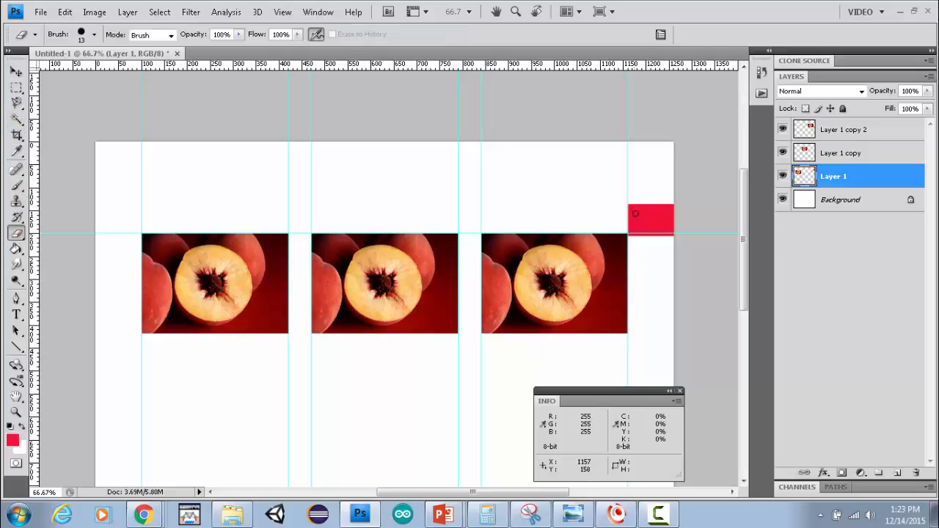
{"action": "left_click", "coordinate": [95, 34]}
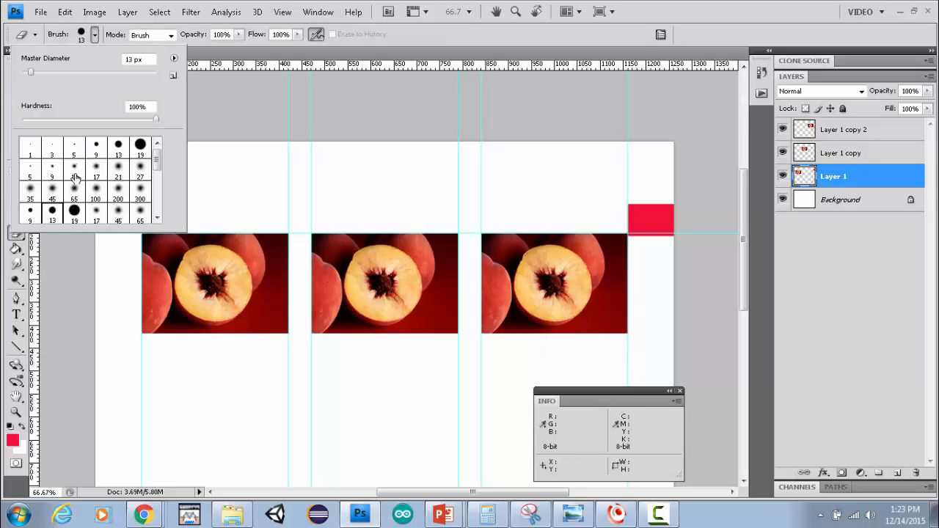
{"action": "left_click", "coordinate": [74, 211]}
{"action": "left_click", "coordinate": [649, 213]}
{"action": "left_click", "coordinate": [643, 210]}
{"action": "mouse_move", "coordinate": [631, 213]}
{"action": "left_mouse_down"}
{"action": "mouse_move", "coordinate": [654, 241]}
{"action": "mouse_move", "coordinate": [628, 244]}
{"action": "left_mouse_up"}
{"action": "mouse_move", "coordinate": [663, 211]}
{"action": "left_mouse_down"}
{"action": "mouse_move", "coordinate": [671, 218]}
{"action": "mouse_move", "coordinate": [675, 205]}
{"action": "left_mouse_up"}
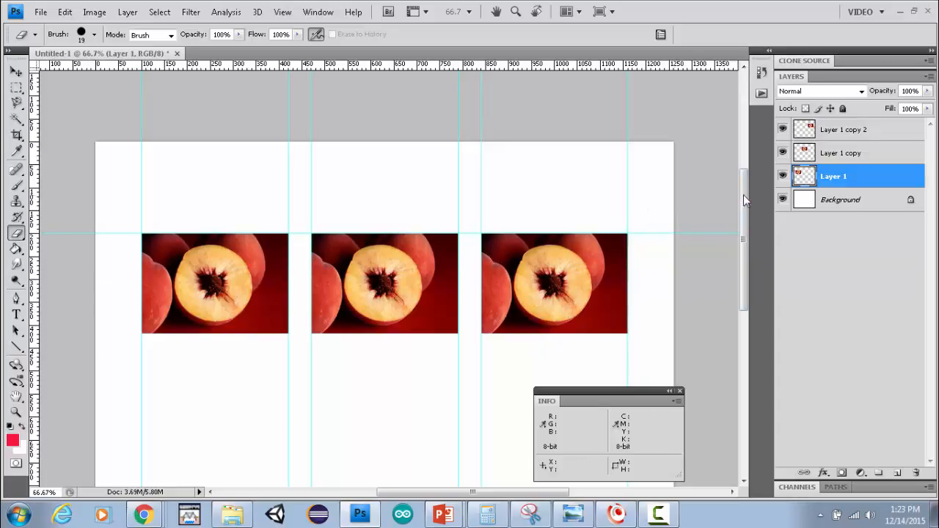
{"action": "left_click_drag", "start_coordinate": [744, 199], "coordinate": [750, 251]}
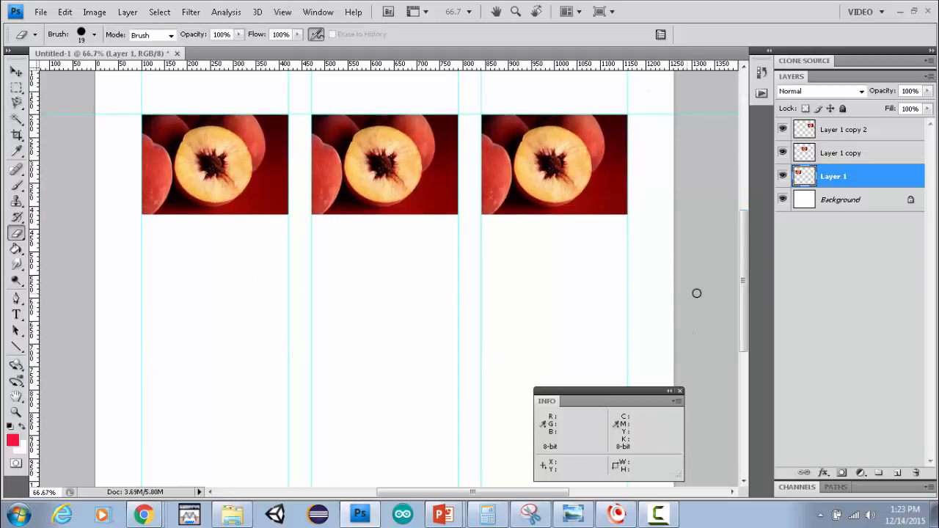
{"action": "left_click_drag", "start_coordinate": [743, 294], "coordinate": [742, 257]}
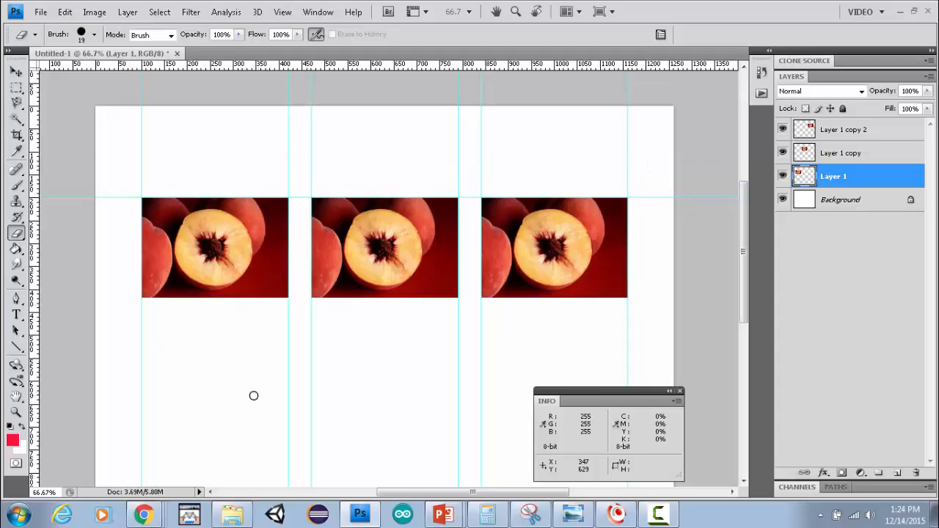